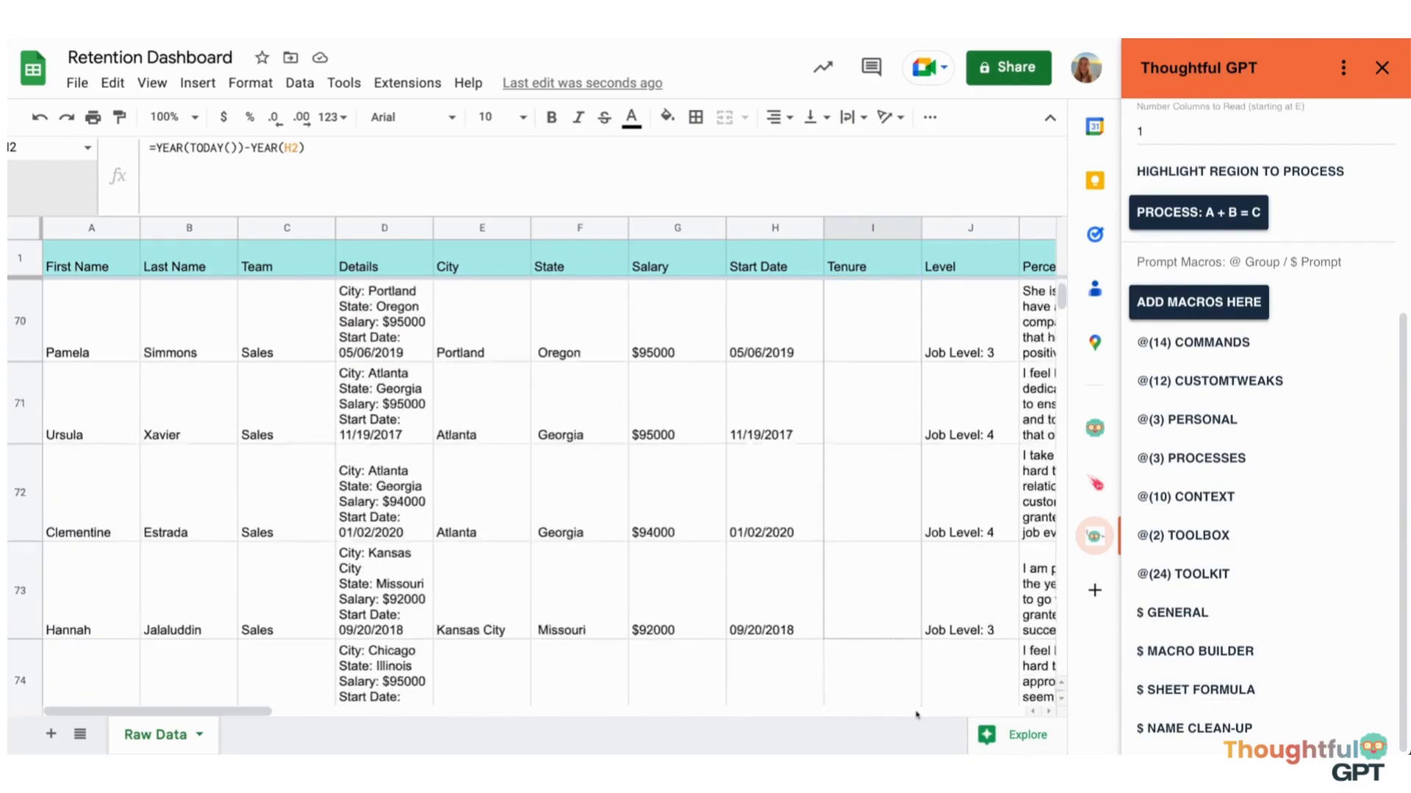
Enter "Give me the average of the values in cells I2 though I82." in cell I84 and run the Sheet Formula prompt on it
click(911, 618)
text(Give me the averag)
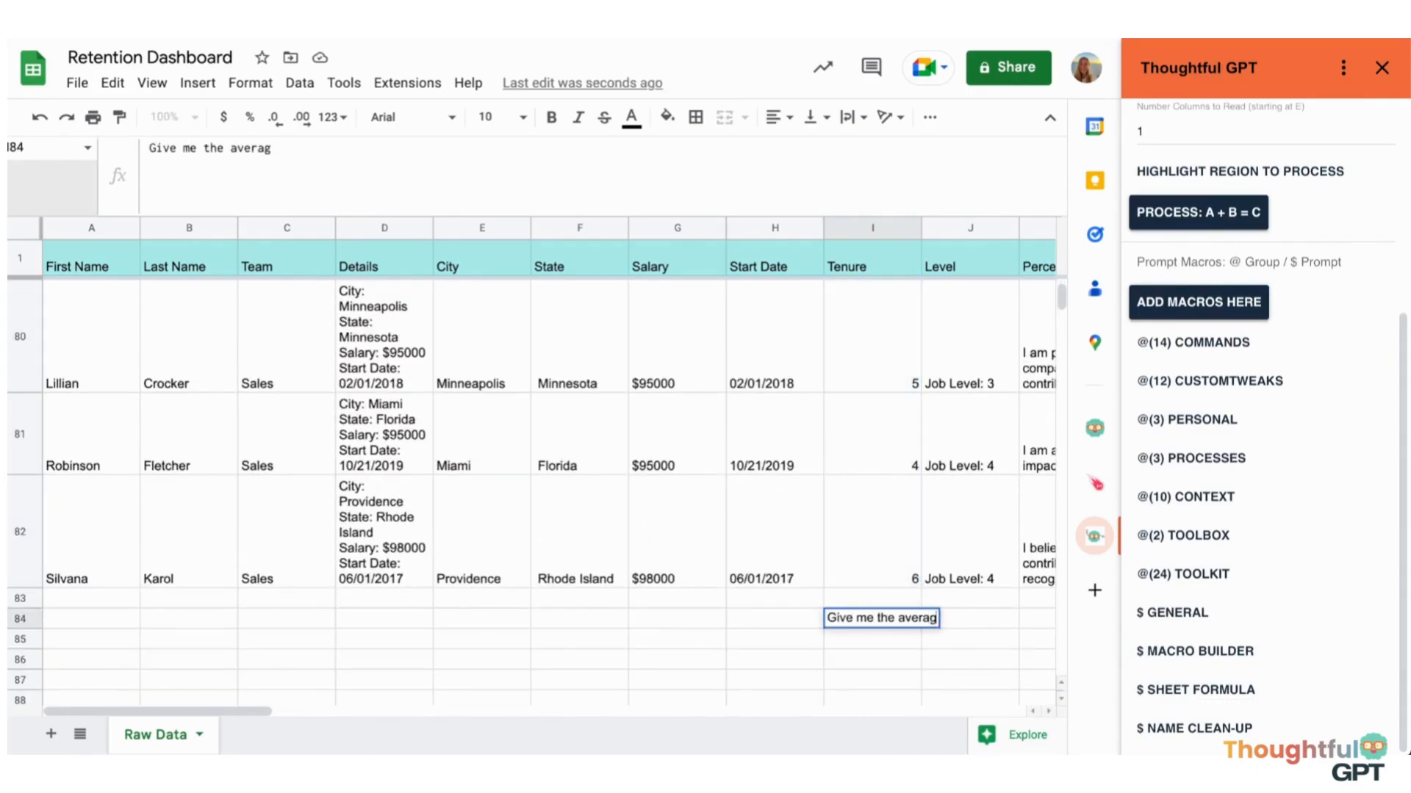
text(e of the values in cells)
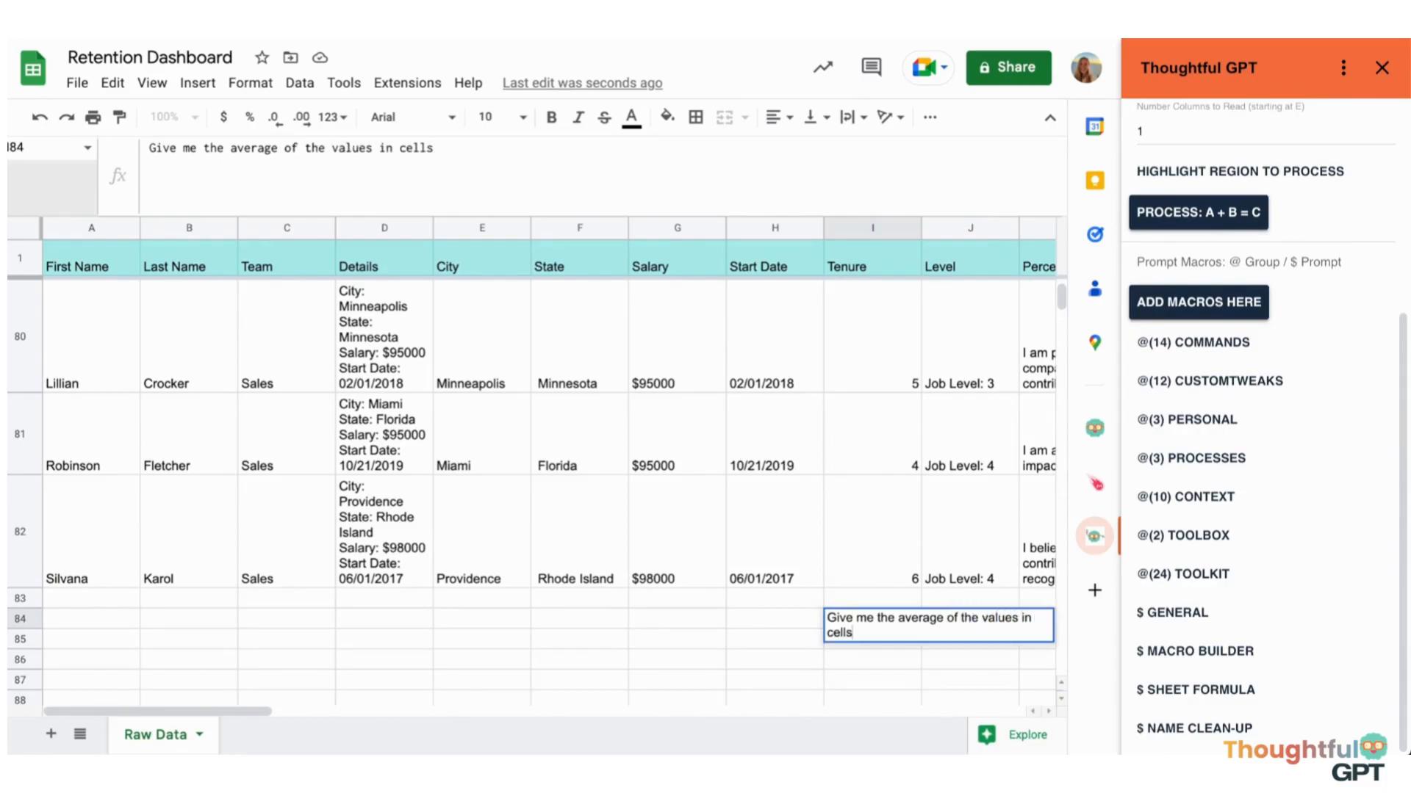
text( I2 though I82.)
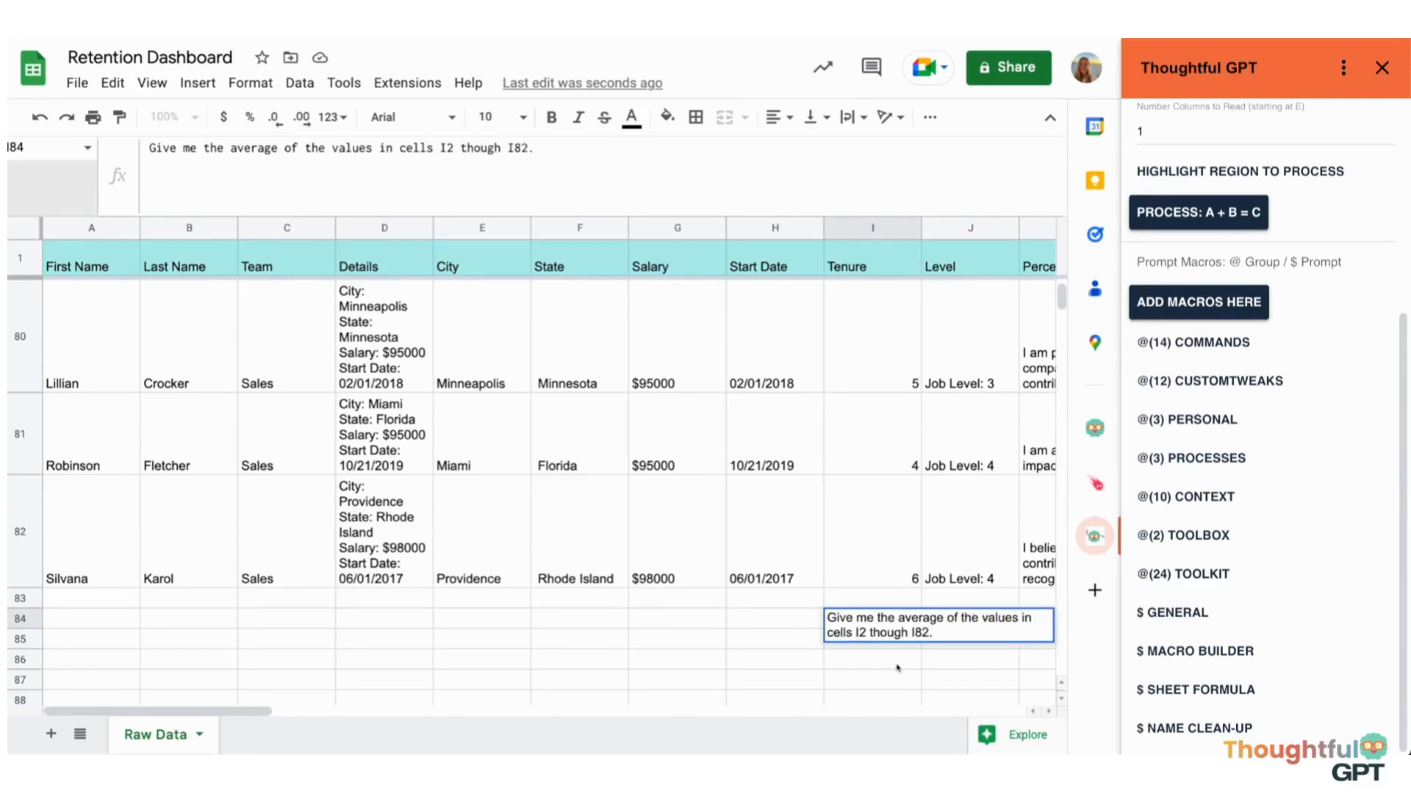
click(1223, 691)
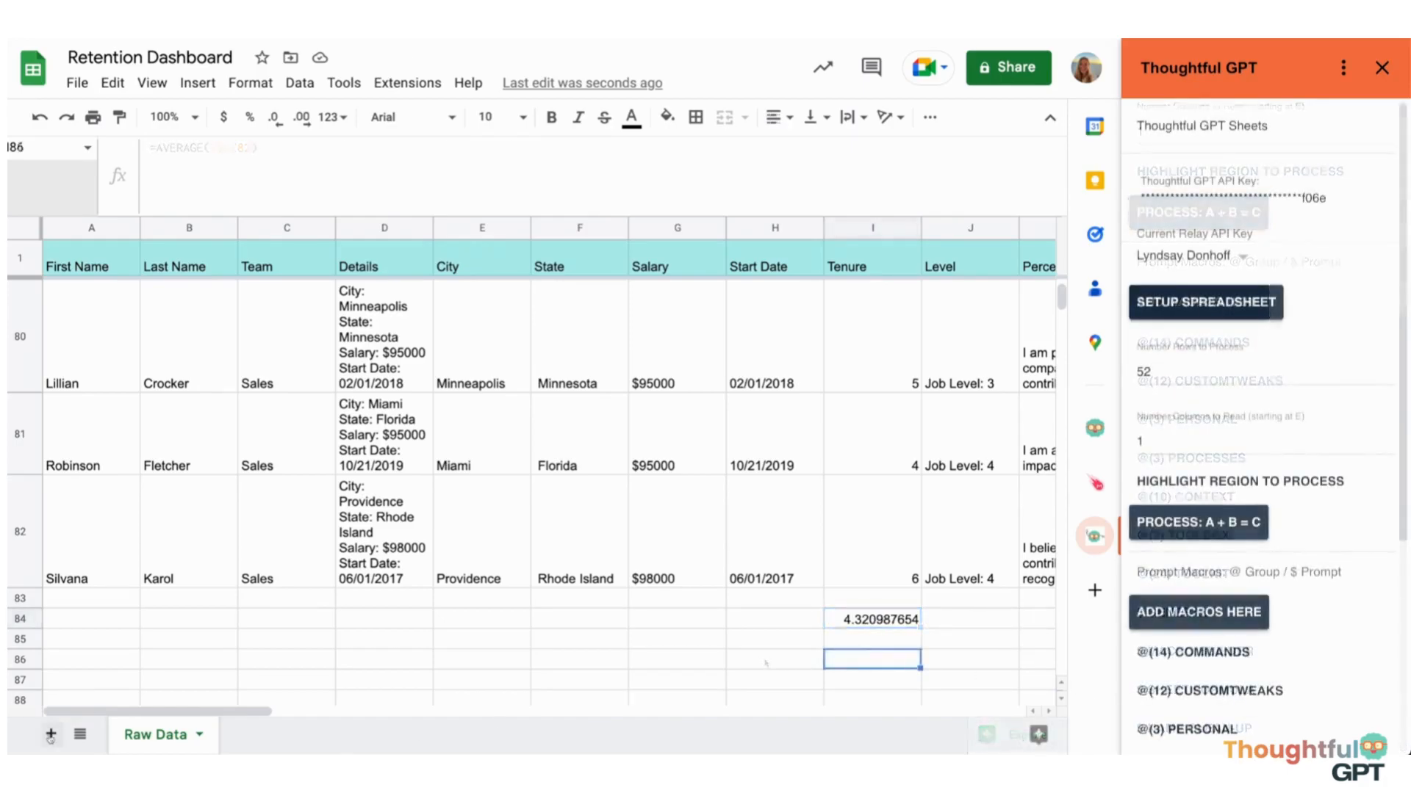
Add a new sheet named "Sentiment Analysis" and set it up with the AI input, prompt, output and notes columns
click(51, 734)
double_click(261, 735)
text(Sentiment Analysis)
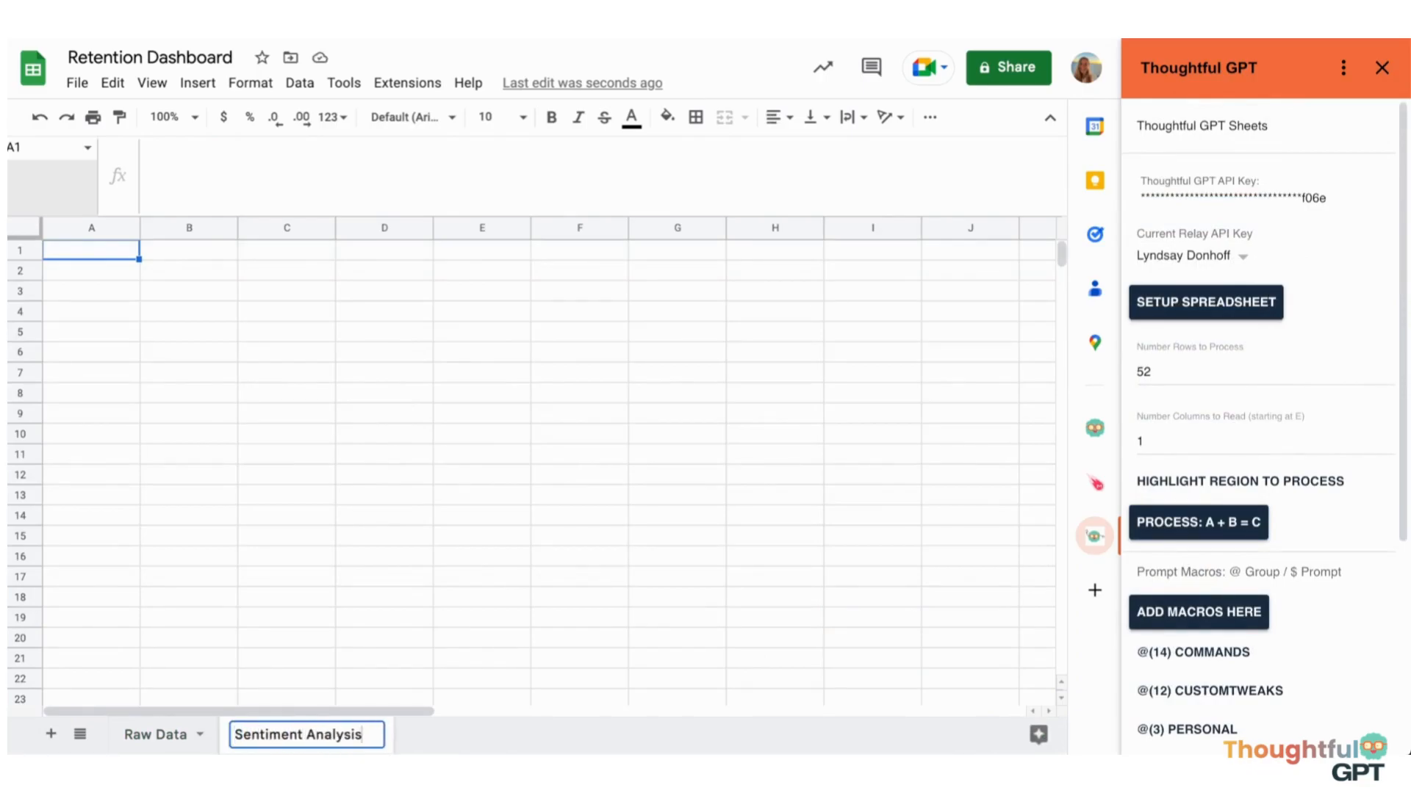
key(Return)
click(1206, 302)
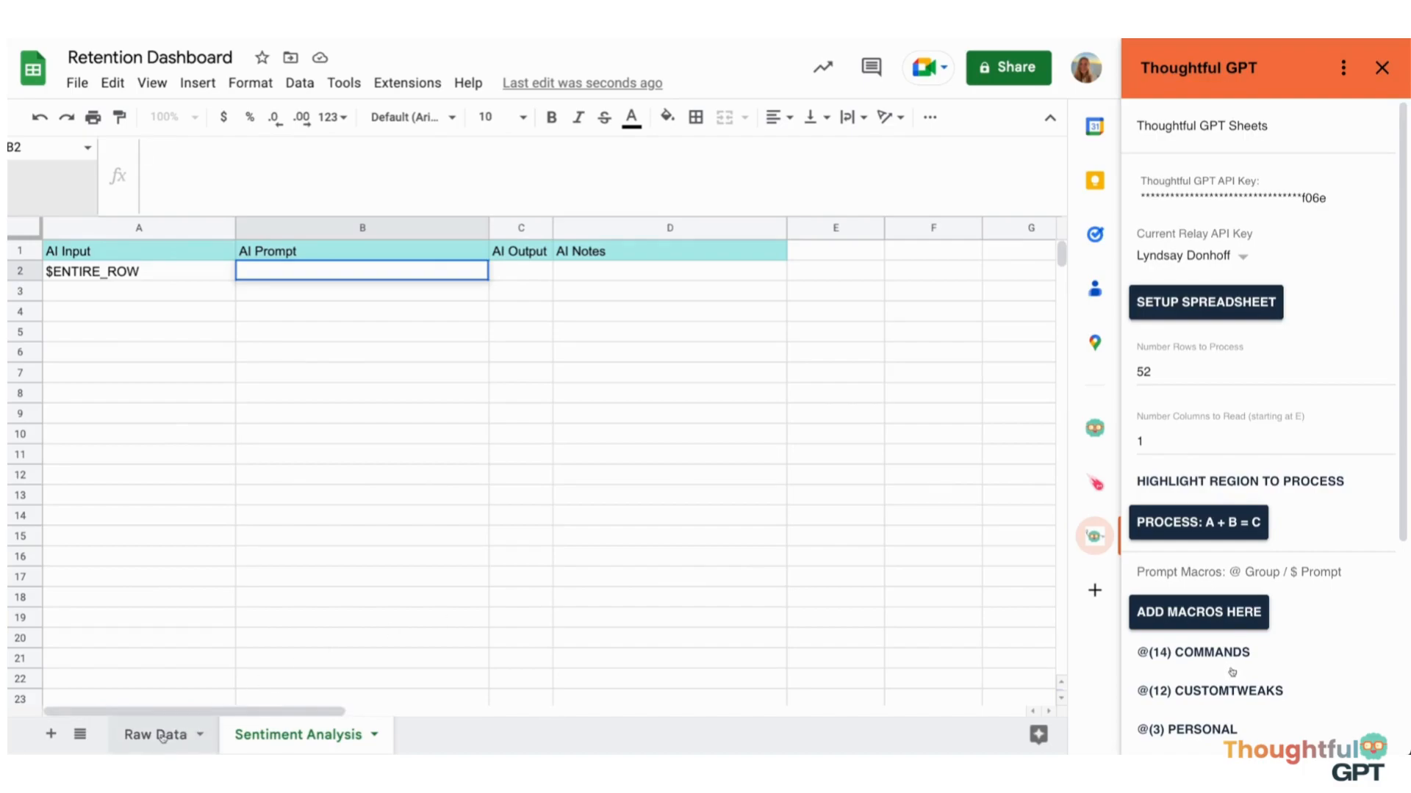
Paste the copied Raw Data table into the Sentiment Analysis sheet, starting at cell E1
scroll(1230, 673, down, 5)
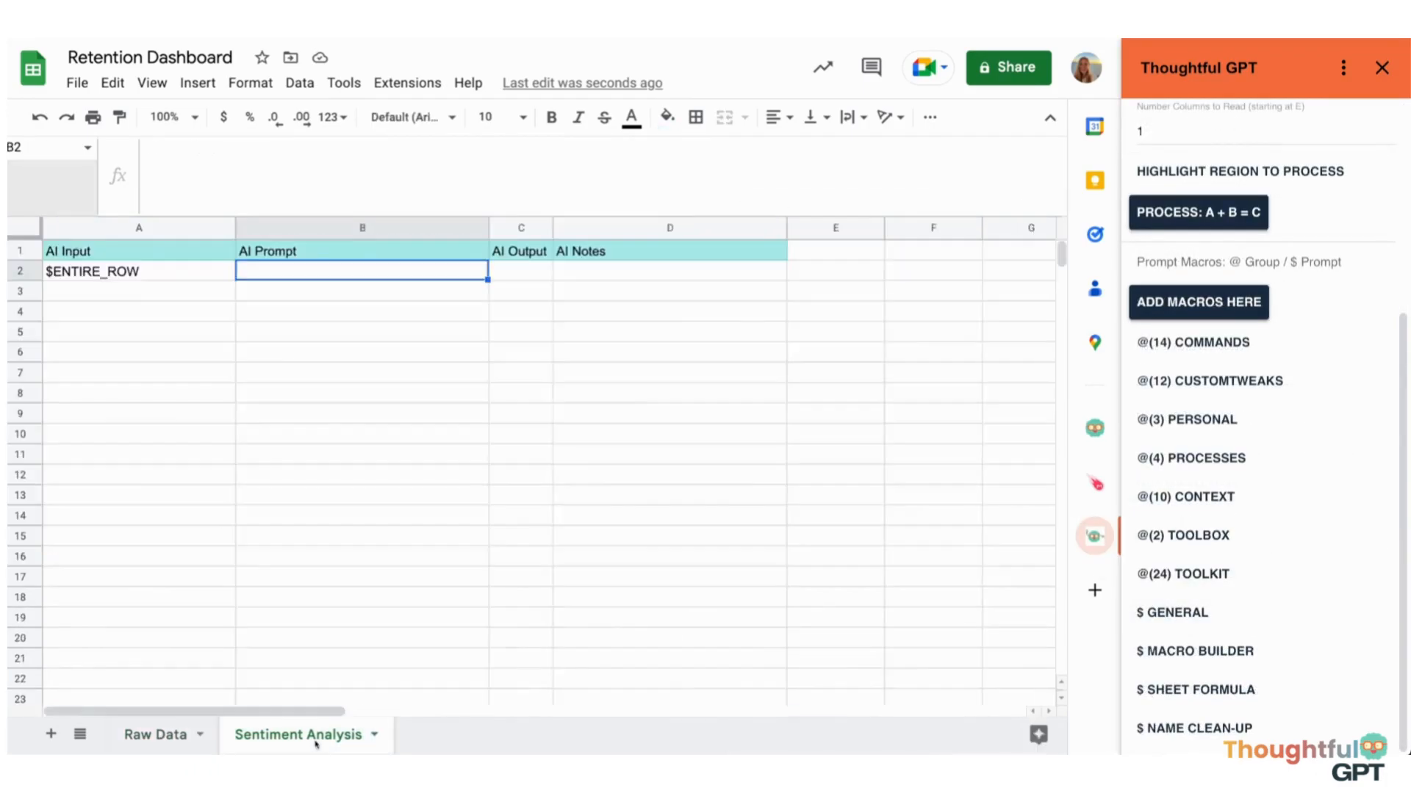
right_click(858, 257)
mouse_move(893, 254)
click(812, 260)
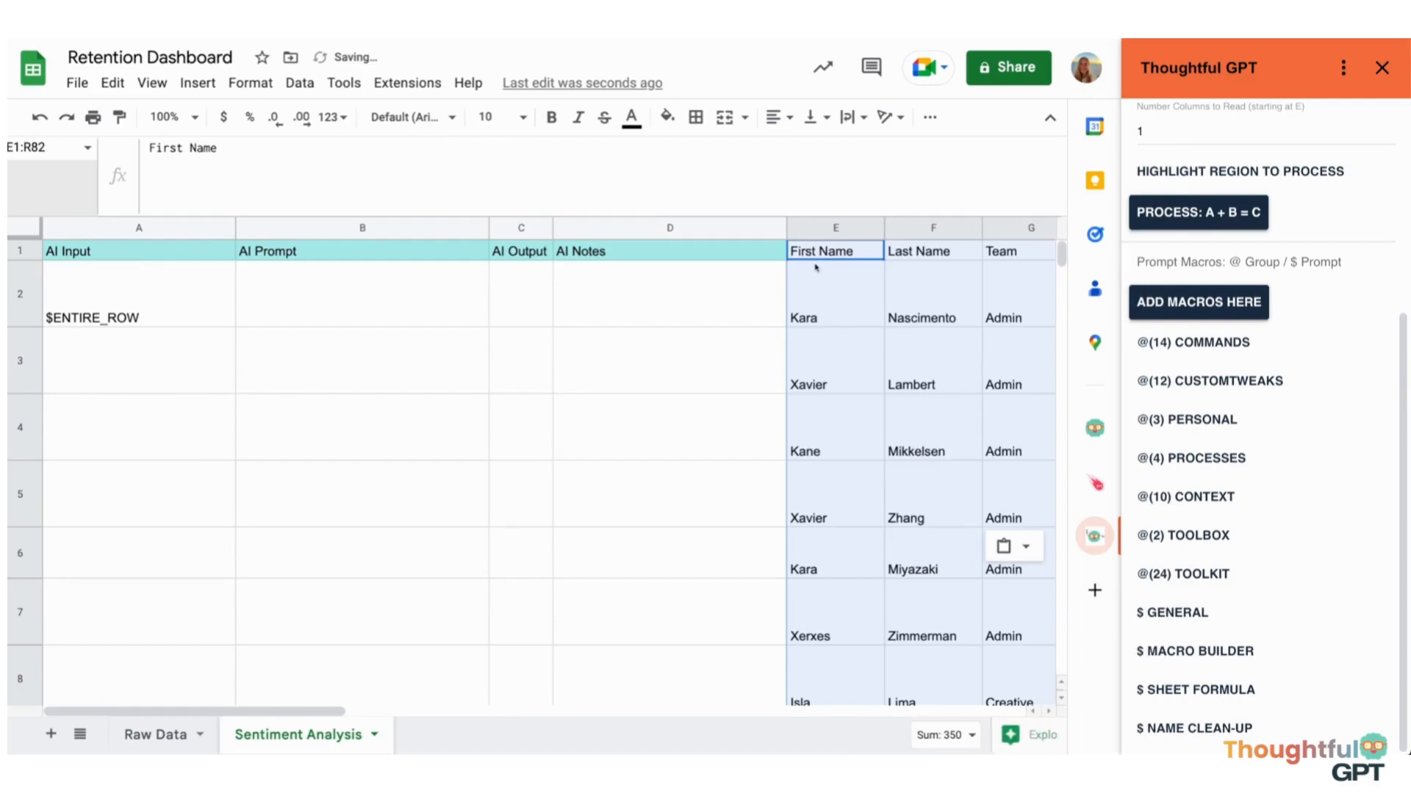
Insert the Engagement Survey Analysis prompt from the Processes macros into cell B2
click(219, 316)
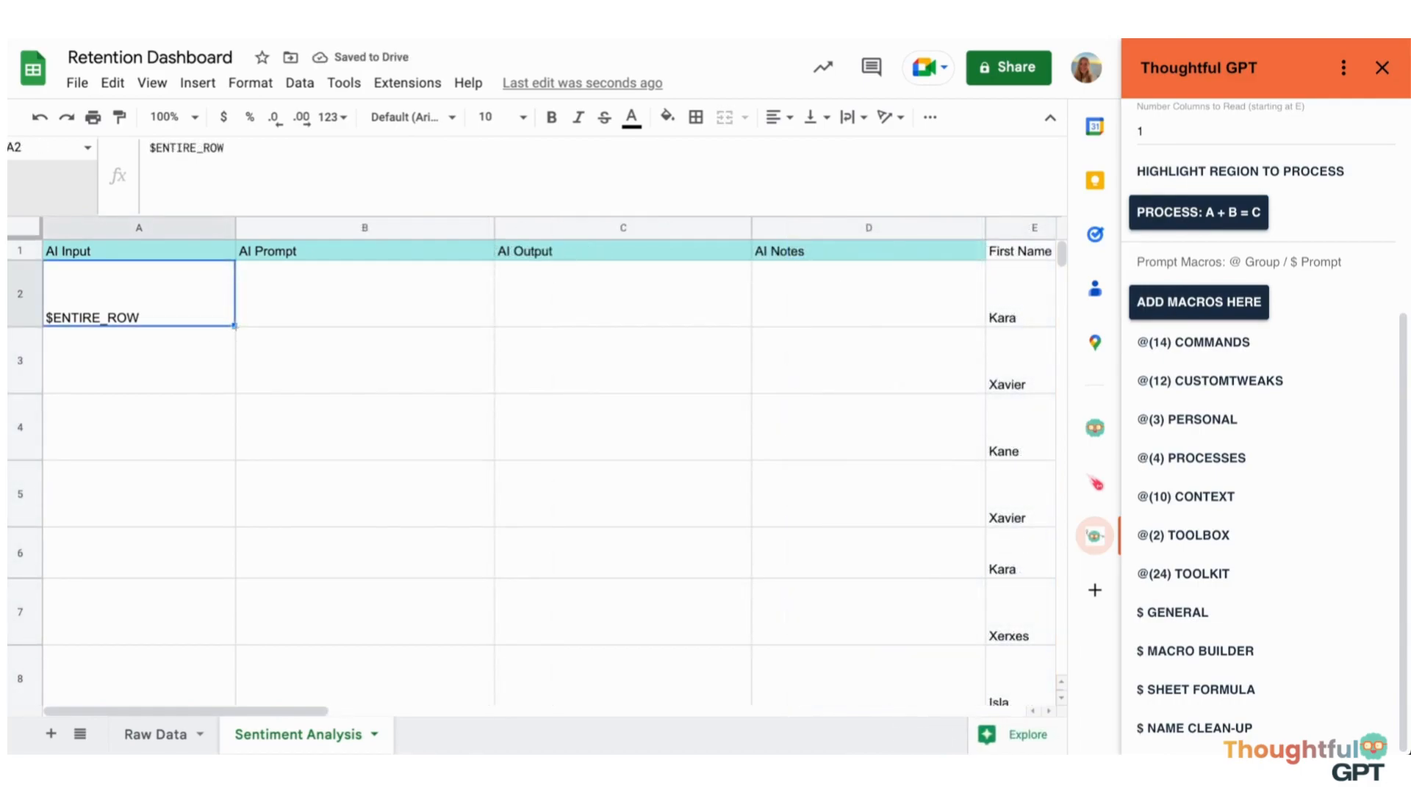
click(292, 305)
click(276, 180)
click(1228, 462)
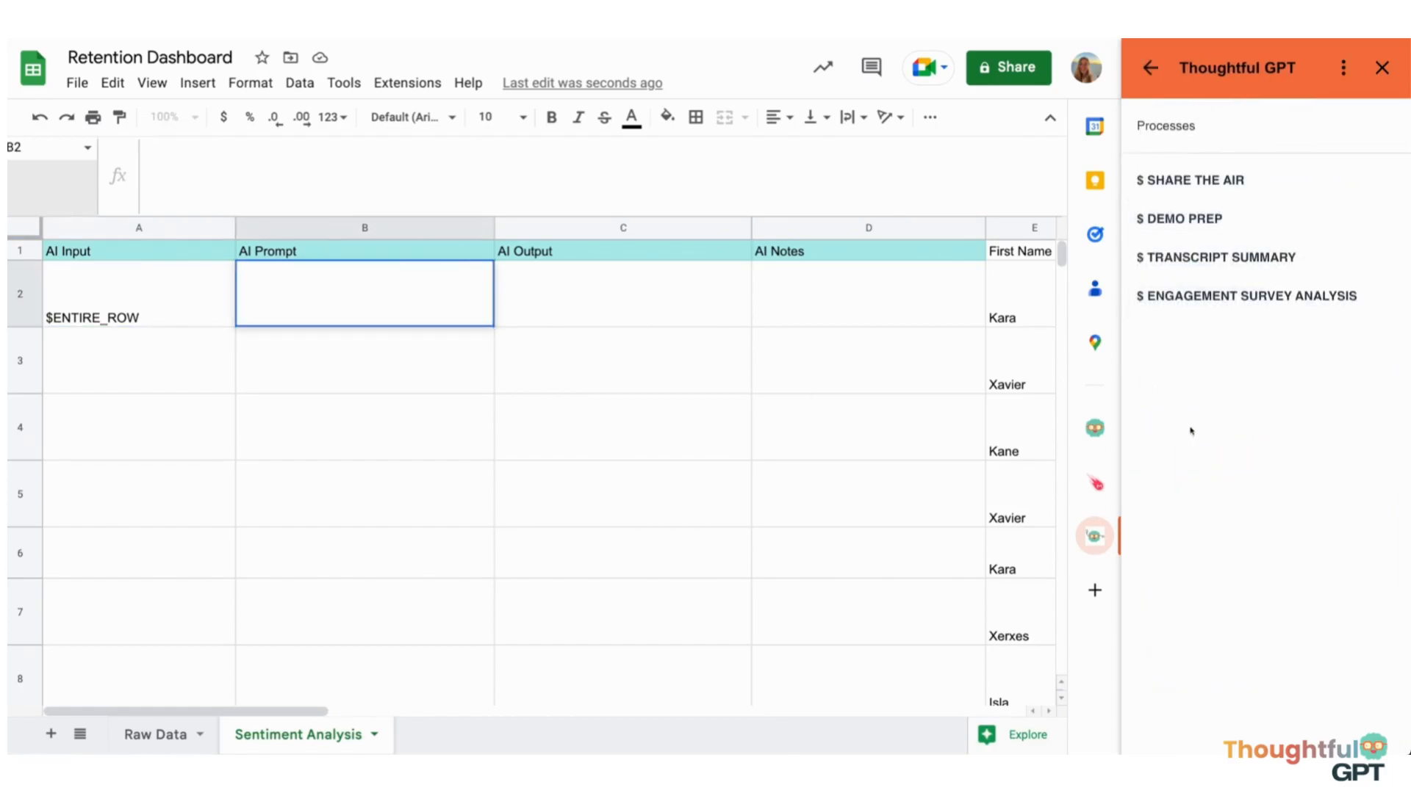
click(1211, 298)
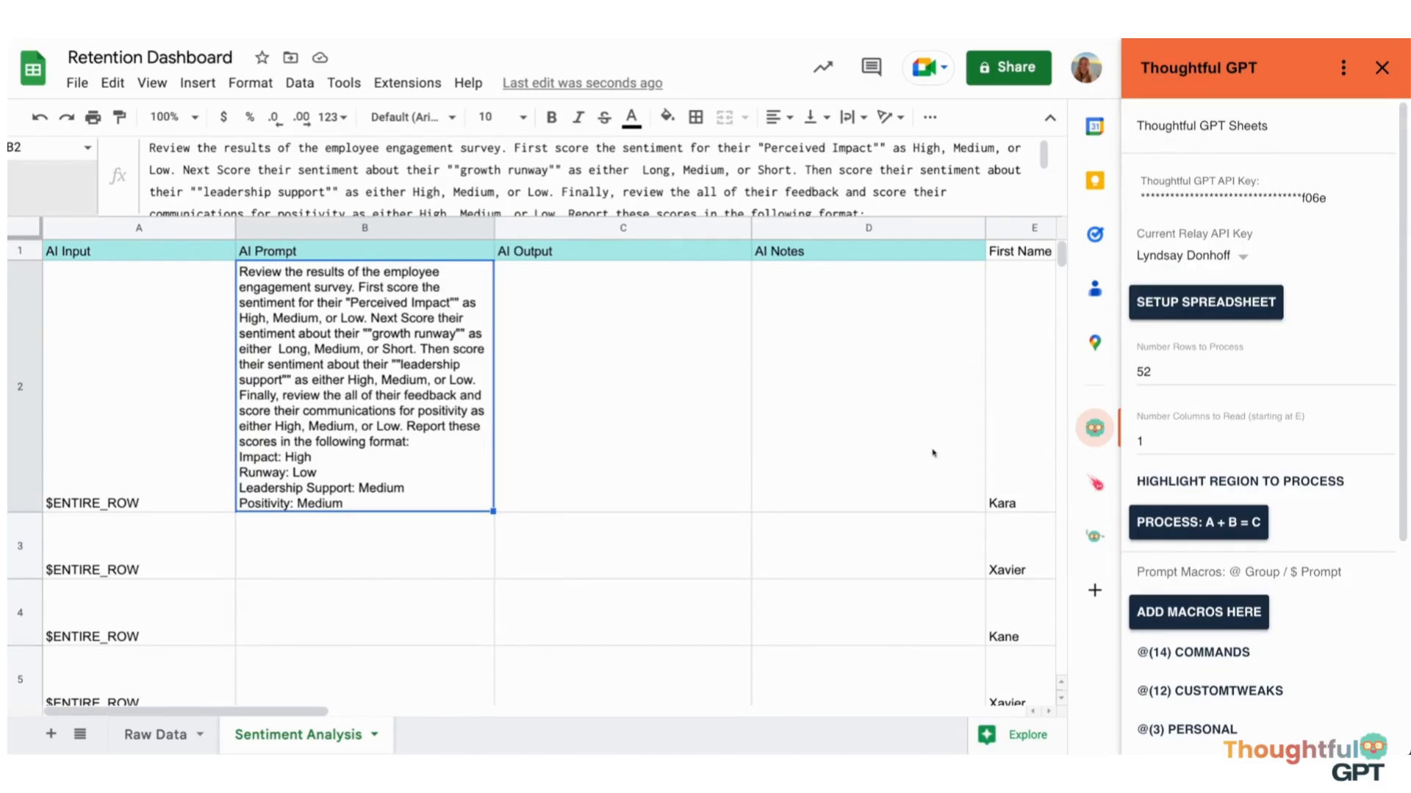
Delete columns H through N, from Details to Level, in the Sentiment Analysis sheet
scroll(933, 454, right, 10)
scroll(933, 453, right, 4)
scroll(932, 454, right, 1)
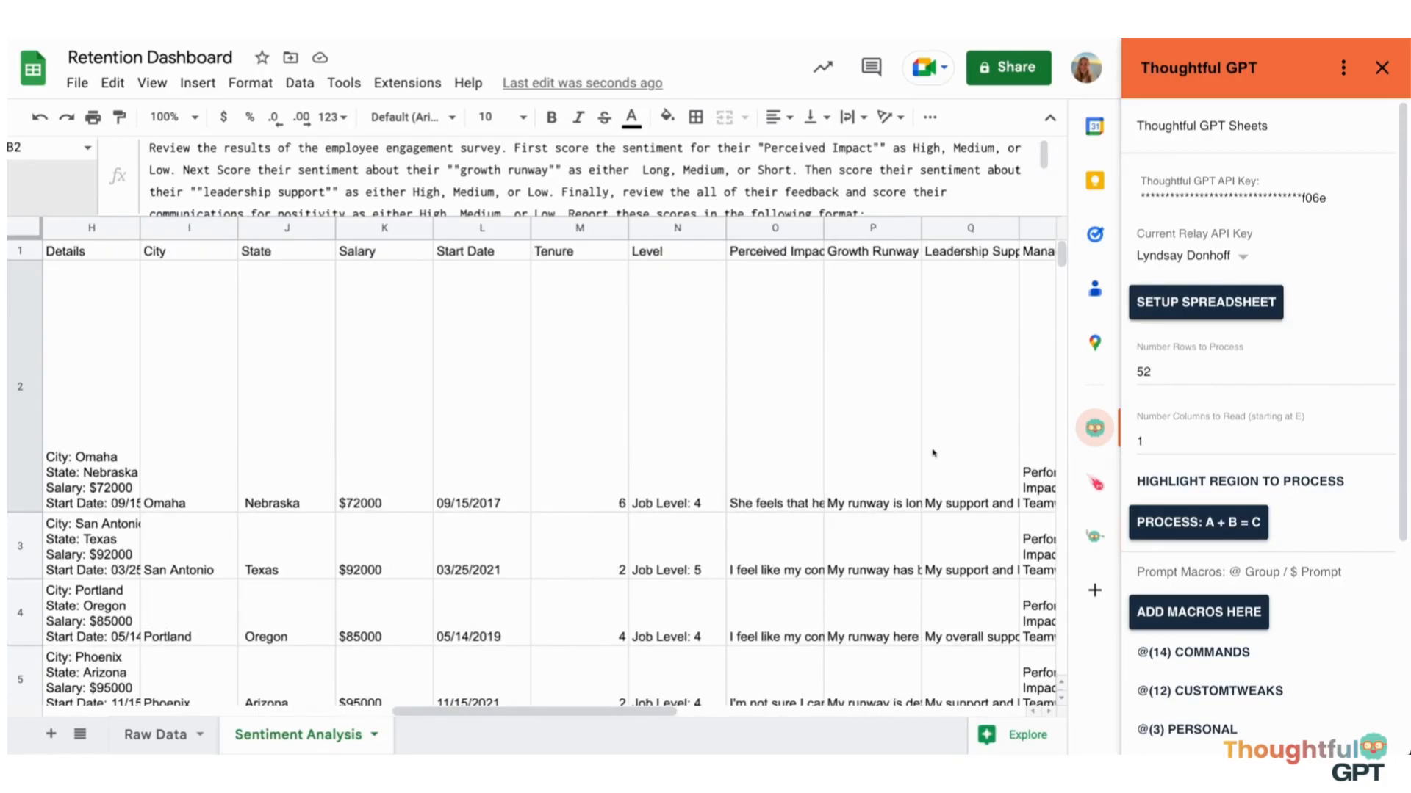
scroll(932, 453, left, 2)
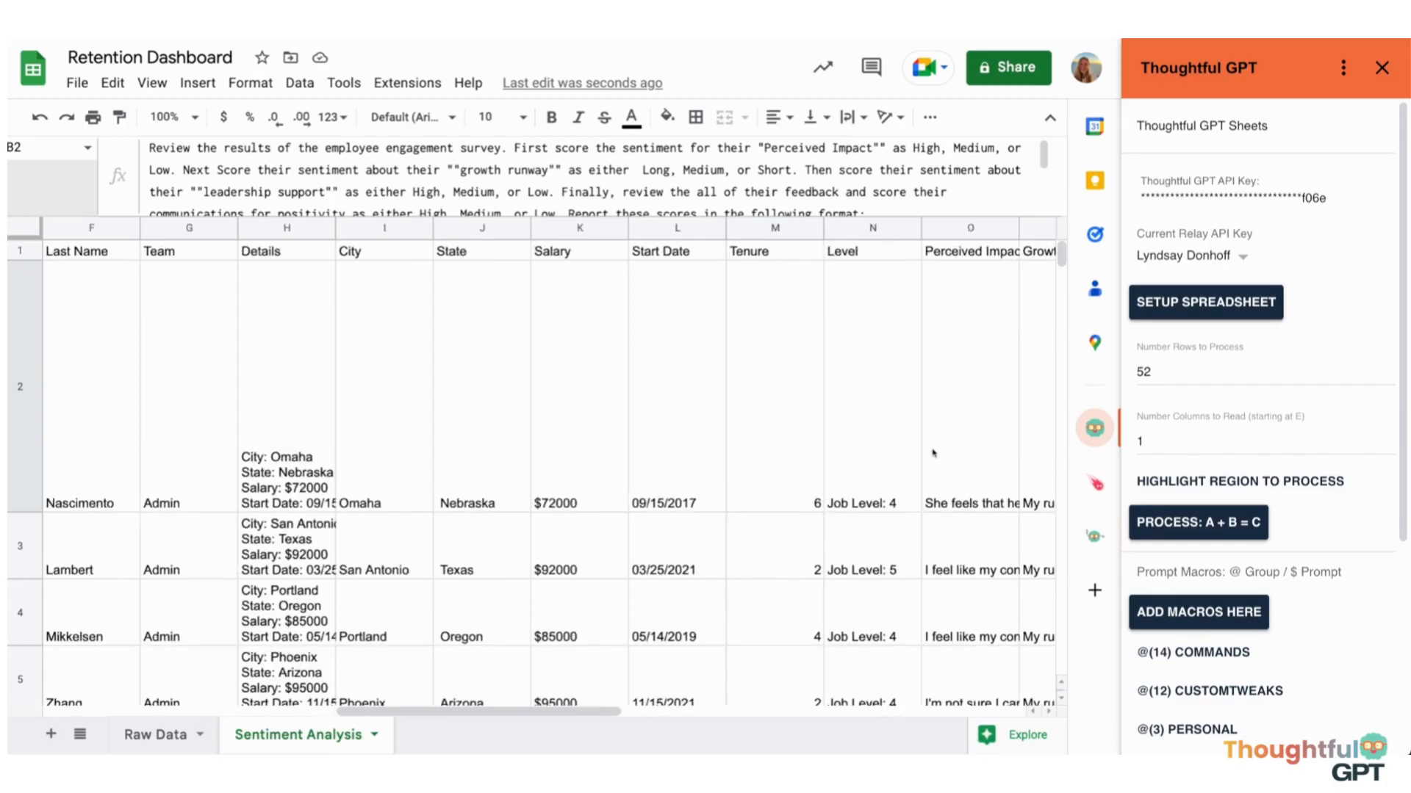
scroll(932, 453, right, 1)
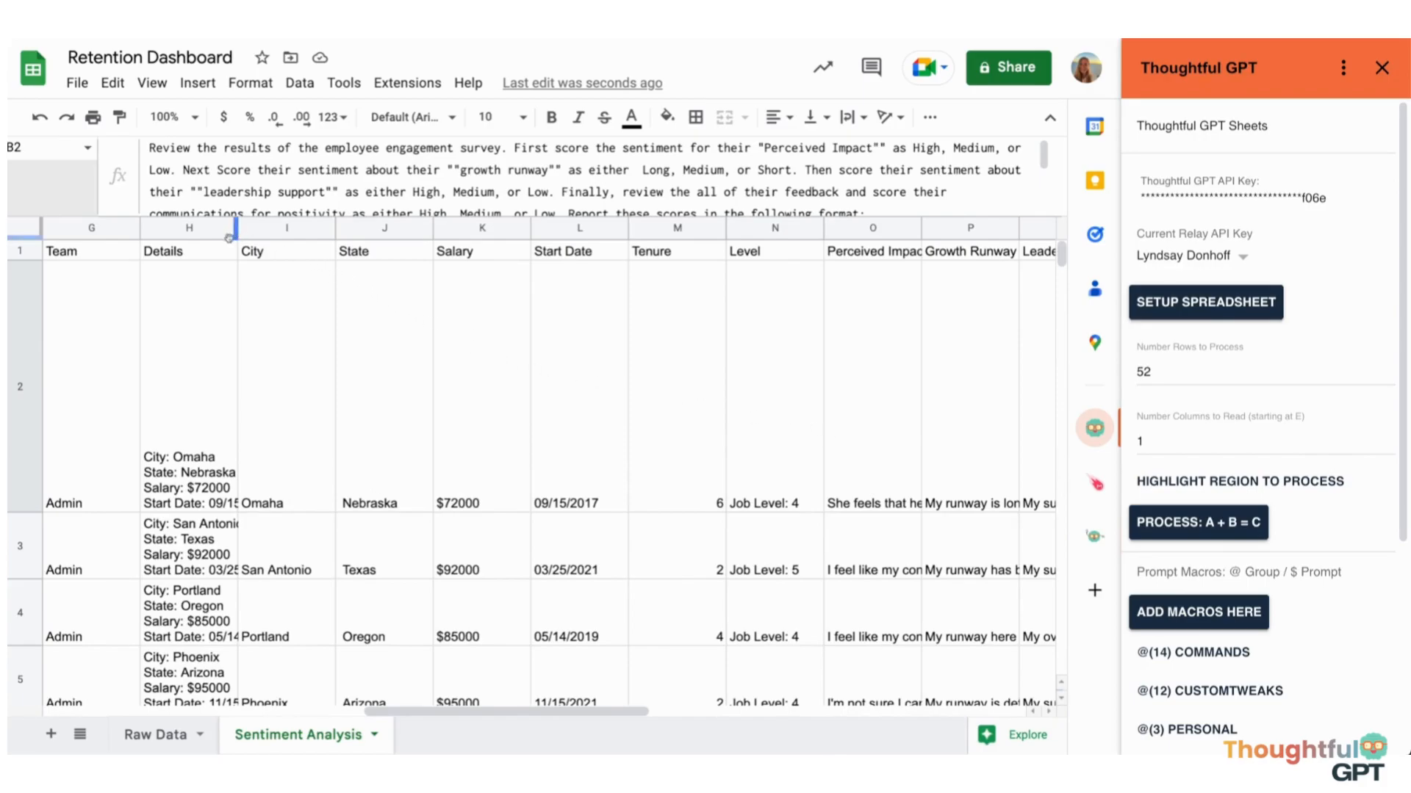
drag(184, 233, 786, 291)
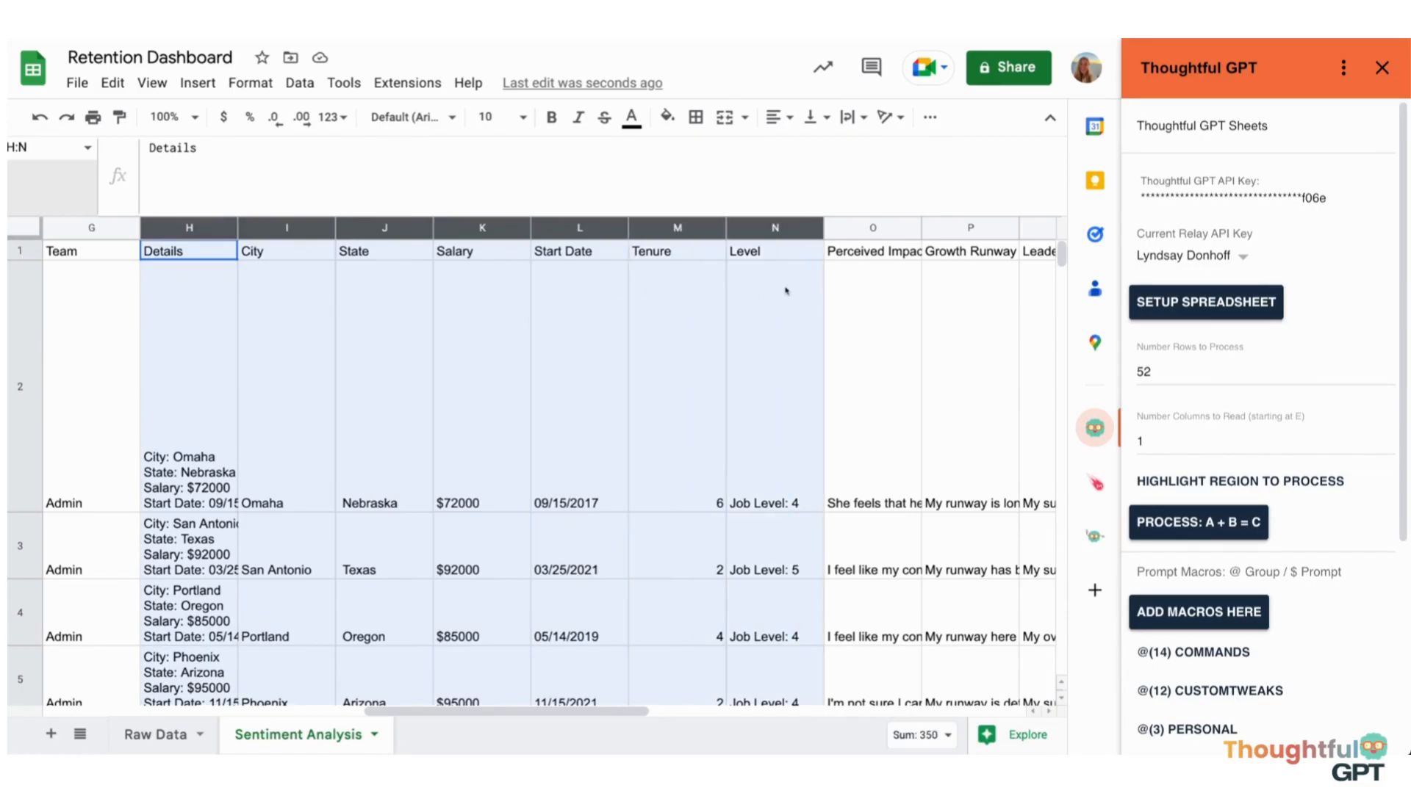
right_click(775, 227)
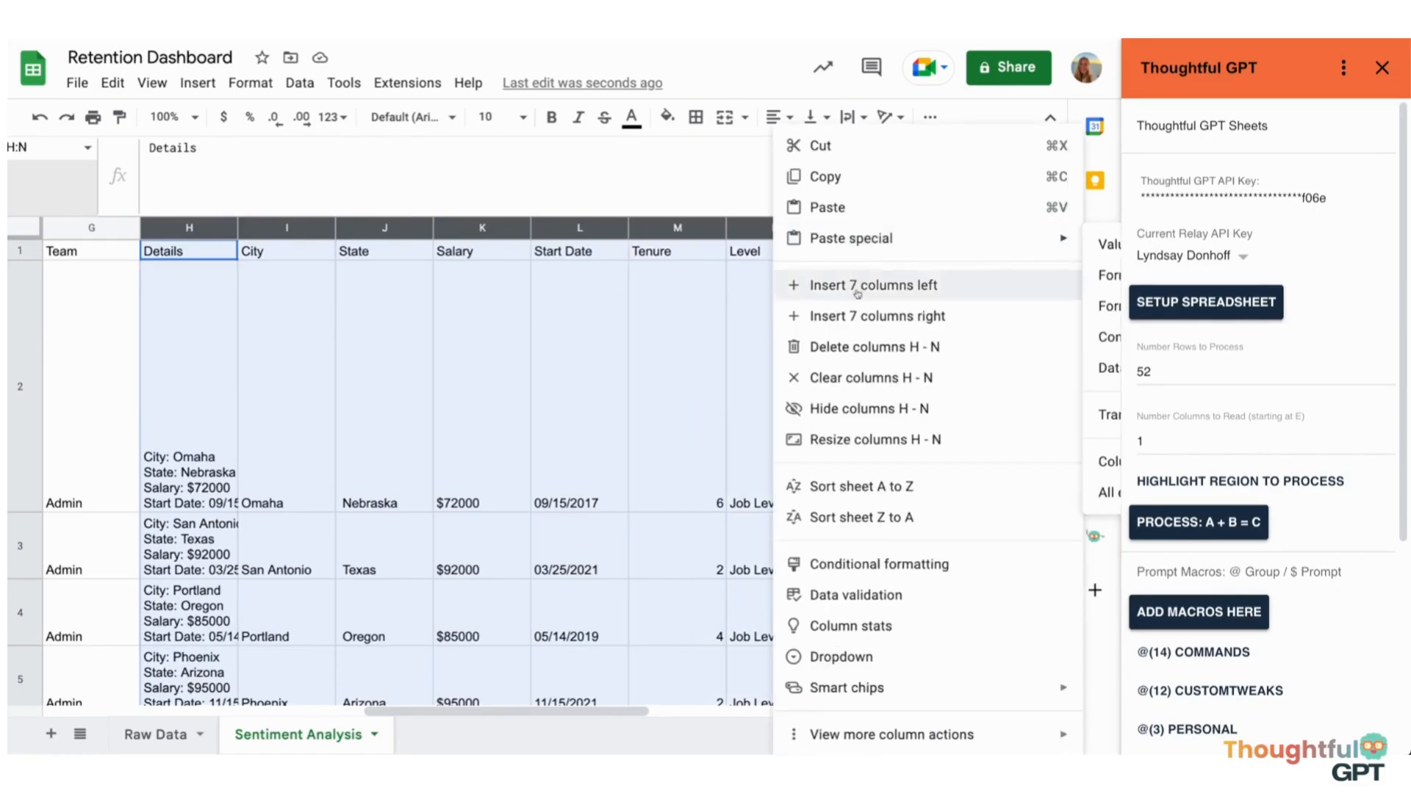
click(861, 347)
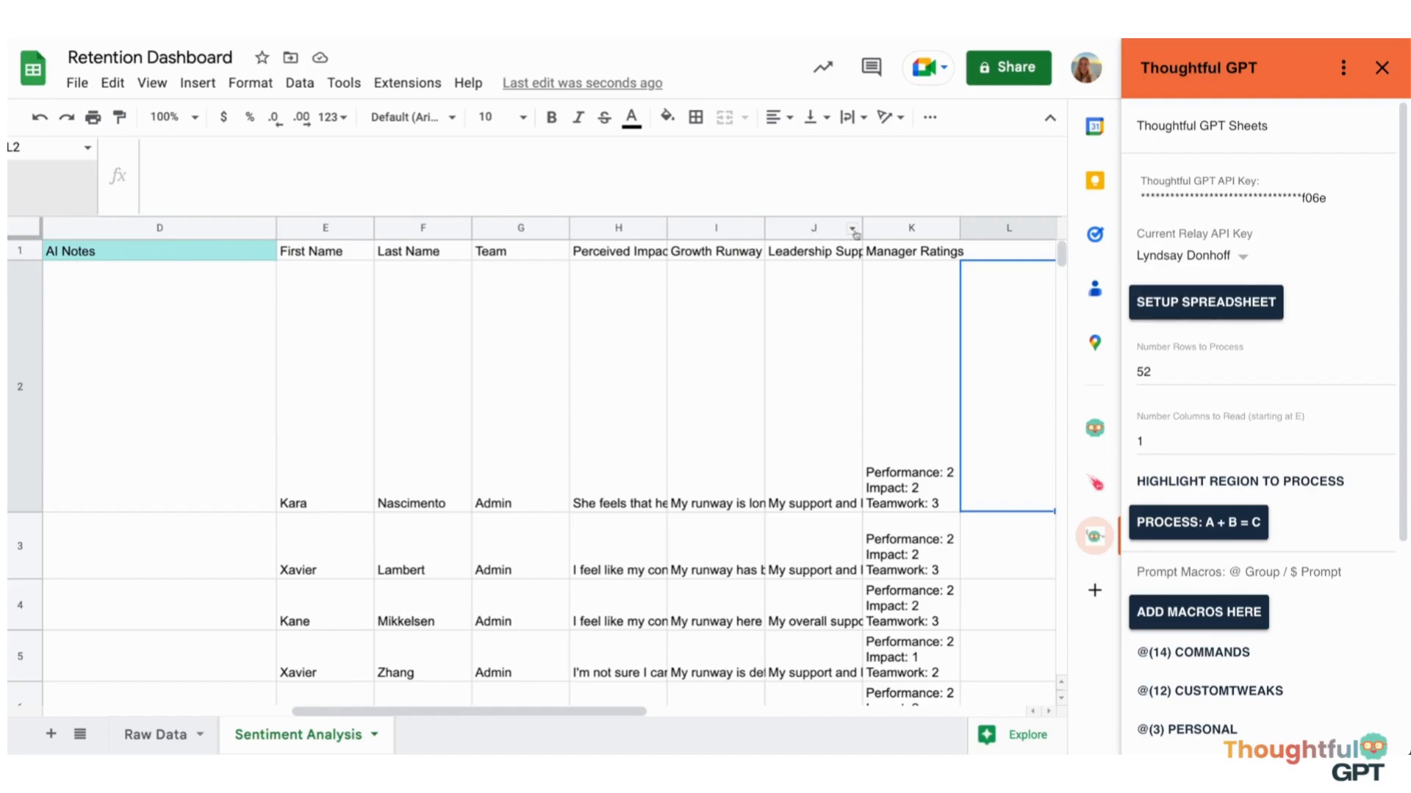
Set the number of columns to read to 6 and fill $ENTIRE_ROW from A2 down the AI Input column
click(1168, 441)
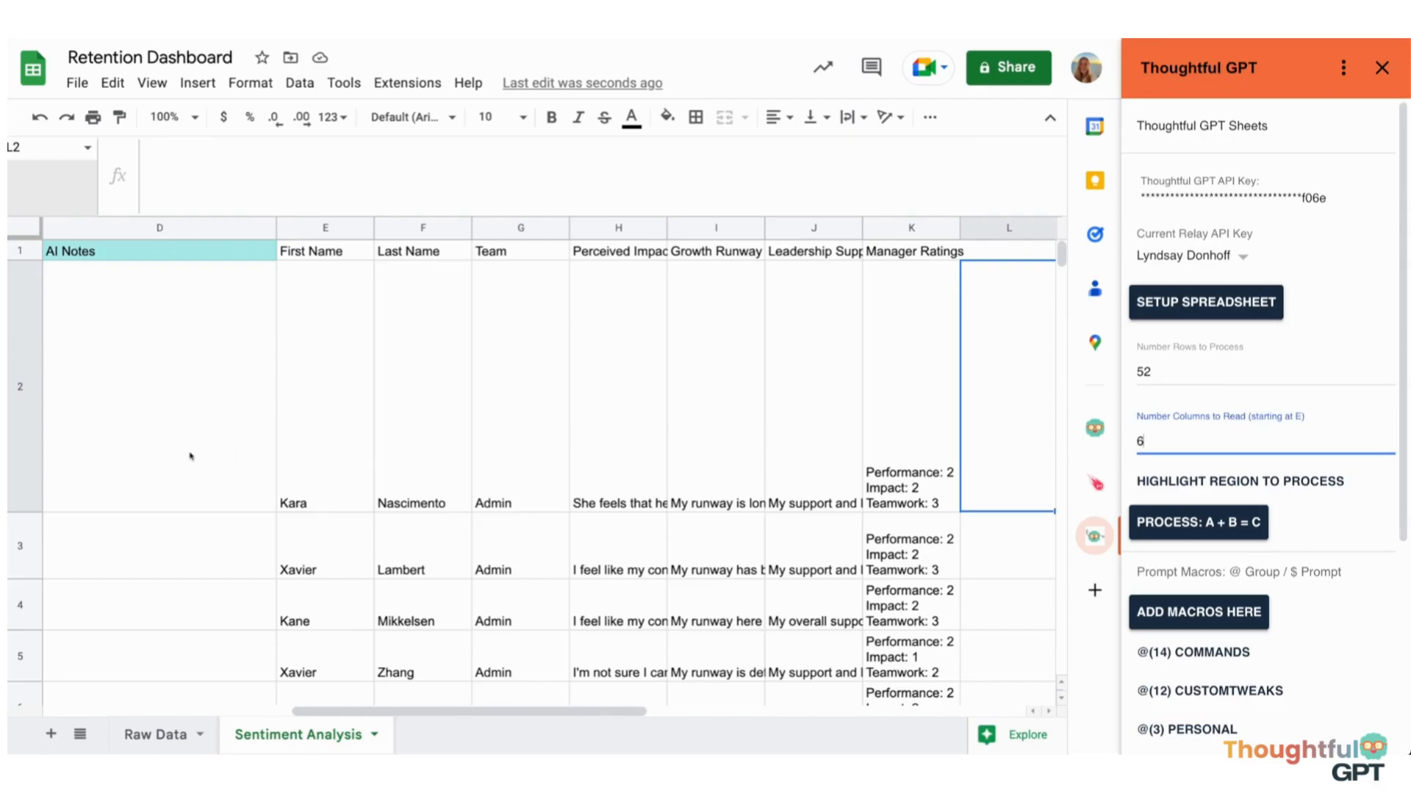
scroll(190, 456, left, 8)
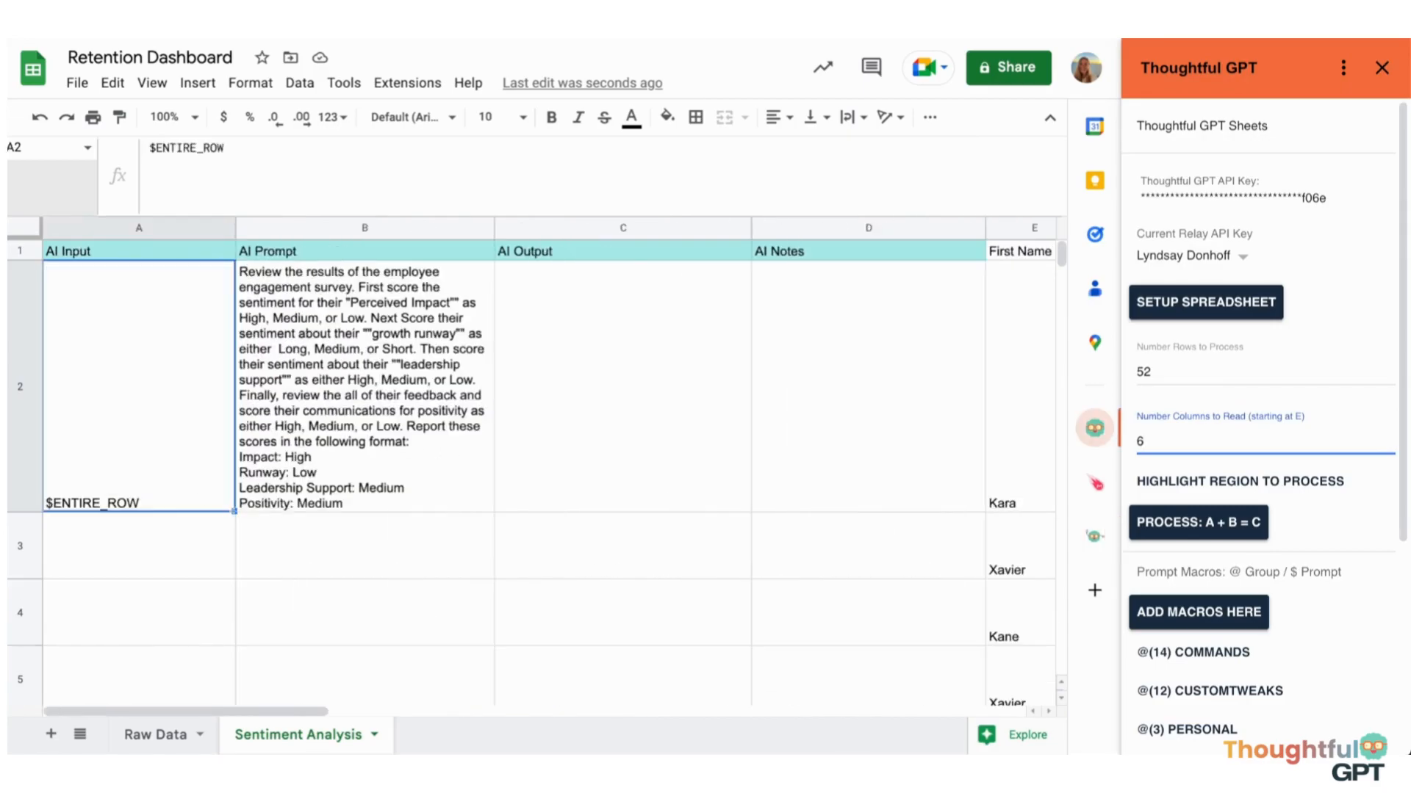
drag(235, 512, 219, 601)
click(440, 501)
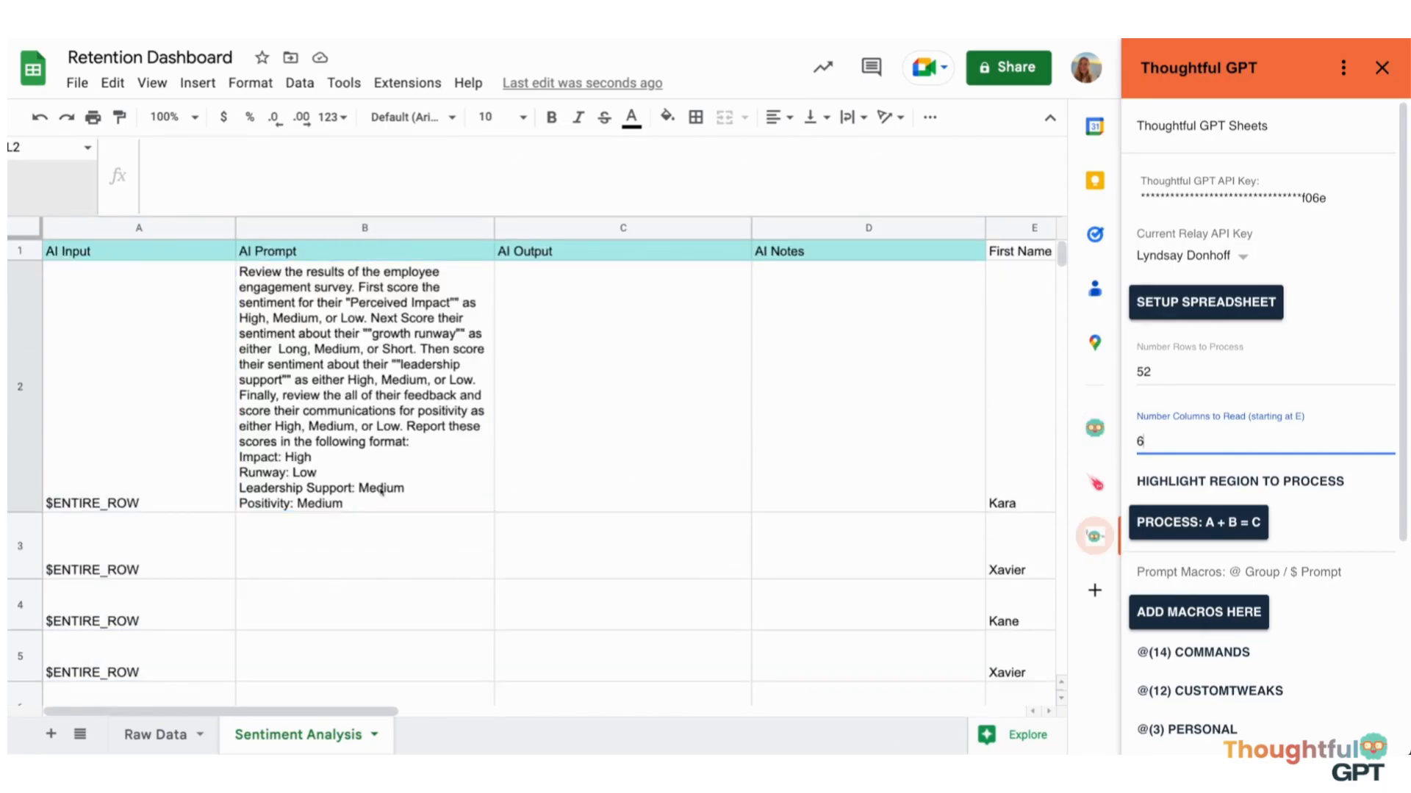
Set the number of rows to process to 10, run the A + B = C processing and dismiss its completion message
drag(1305, 368, 1134, 374)
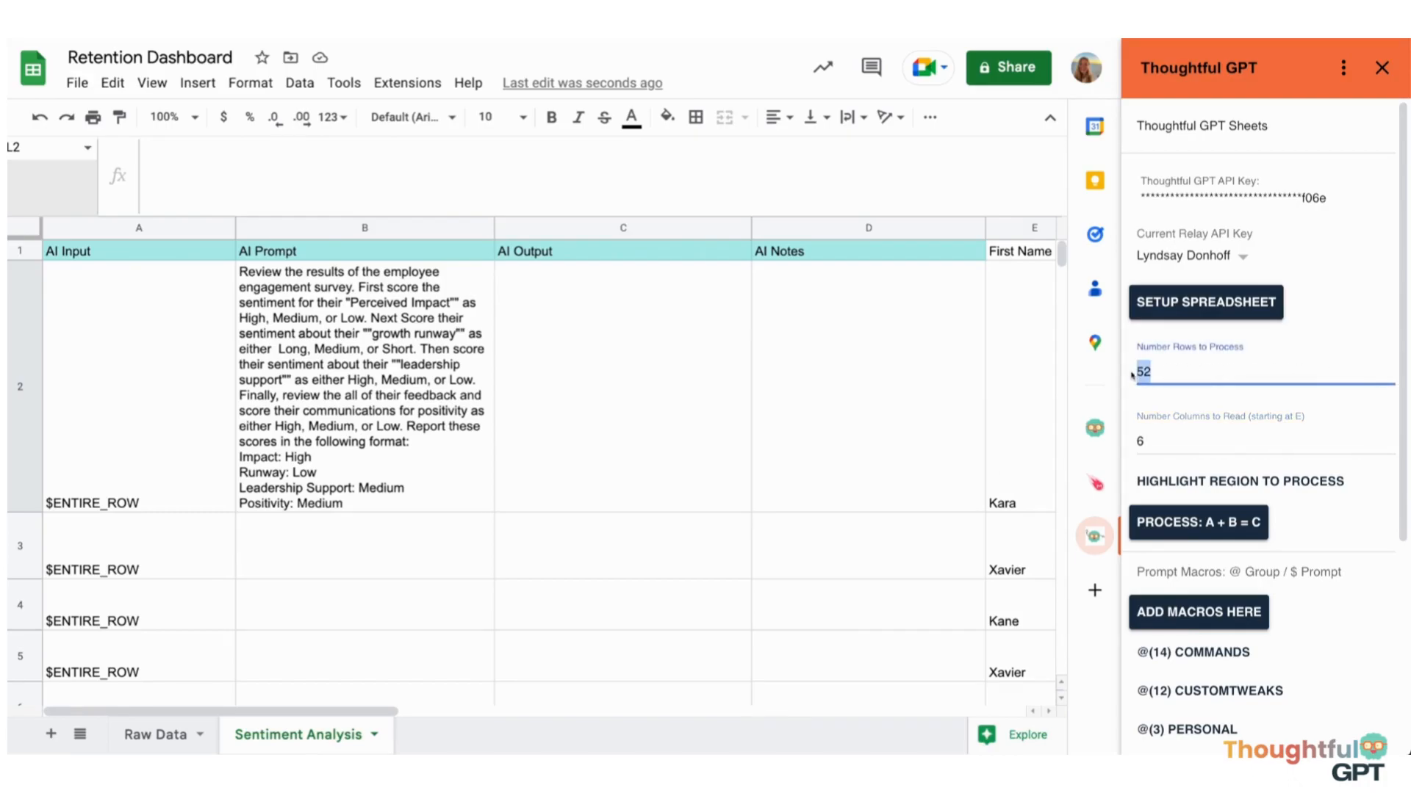
text(10)
click(1201, 524)
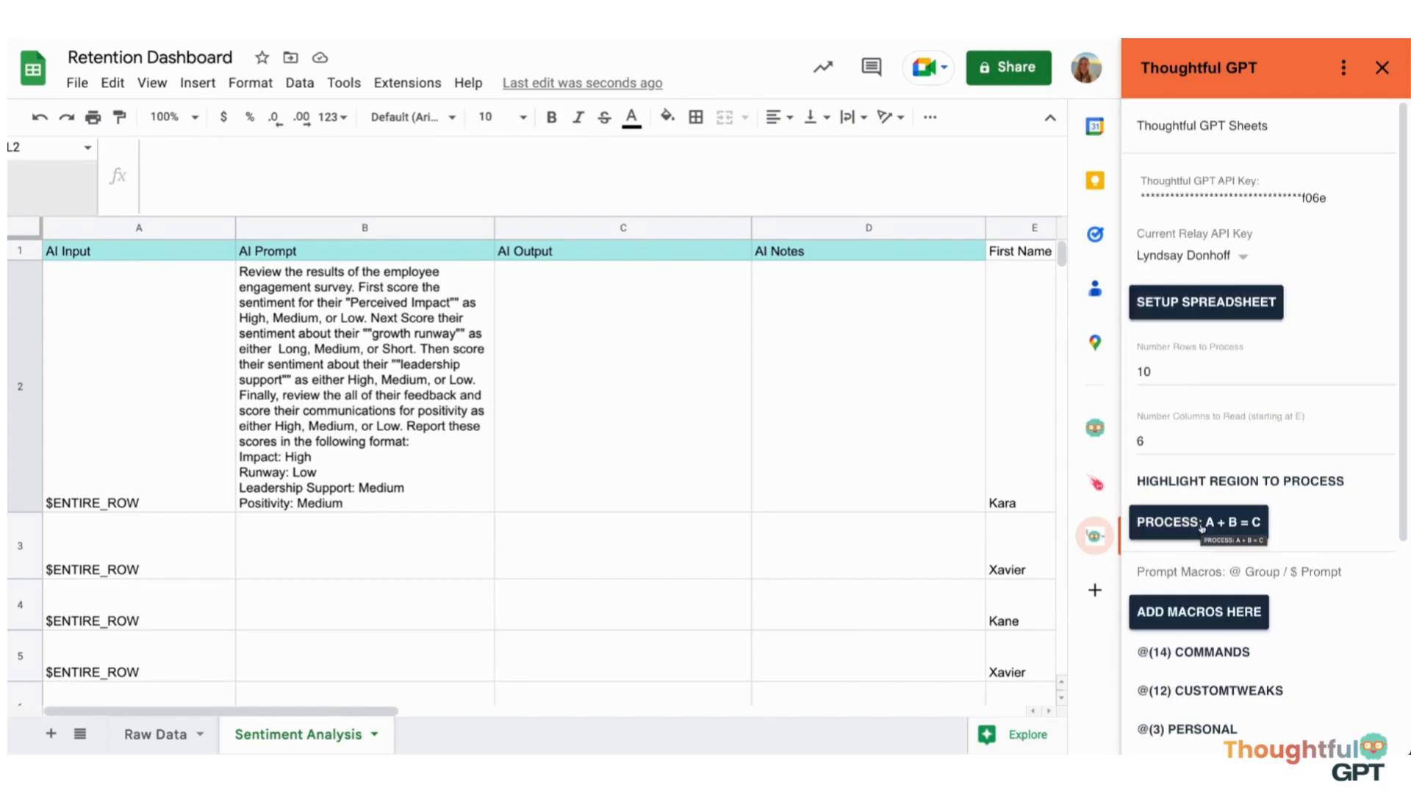
click(1202, 524)
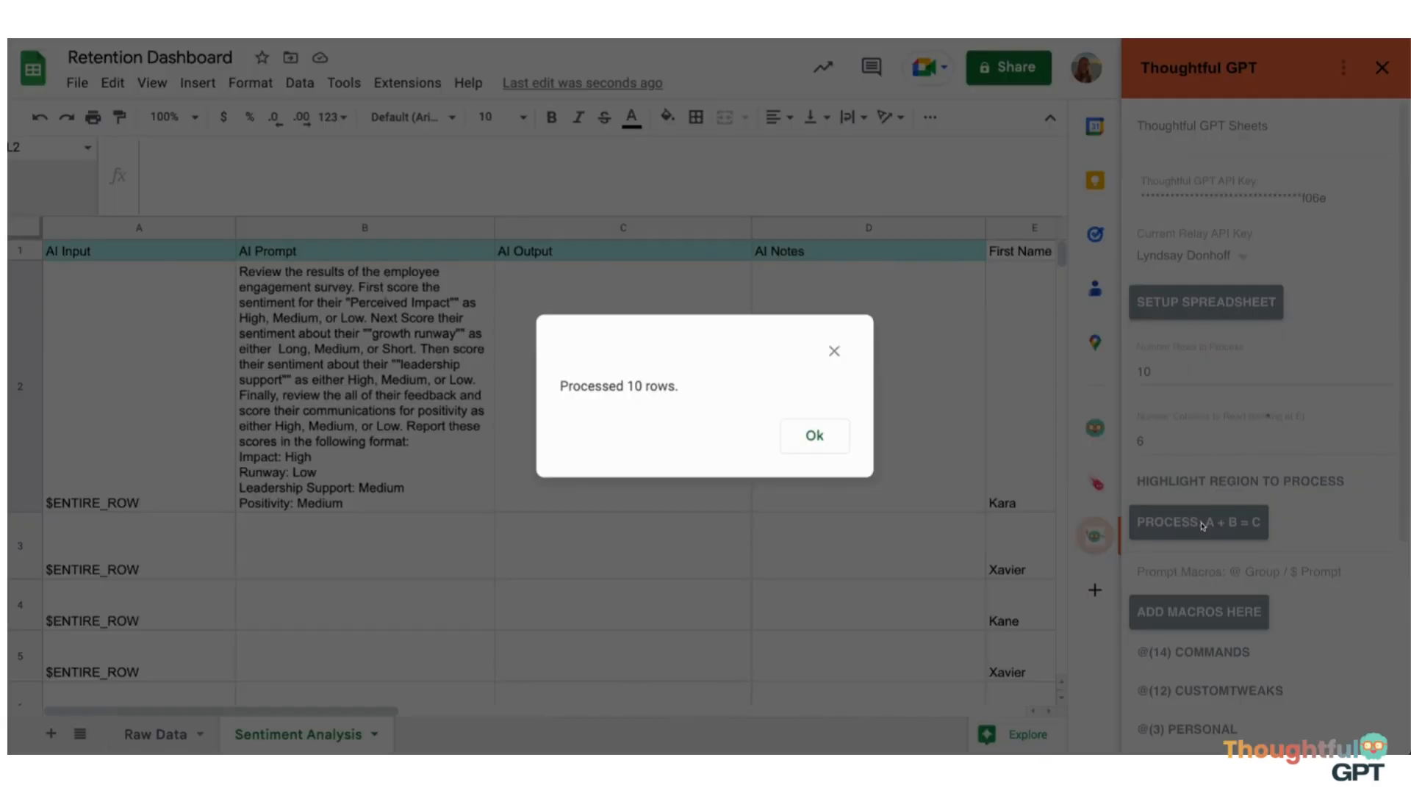
click(813, 436)
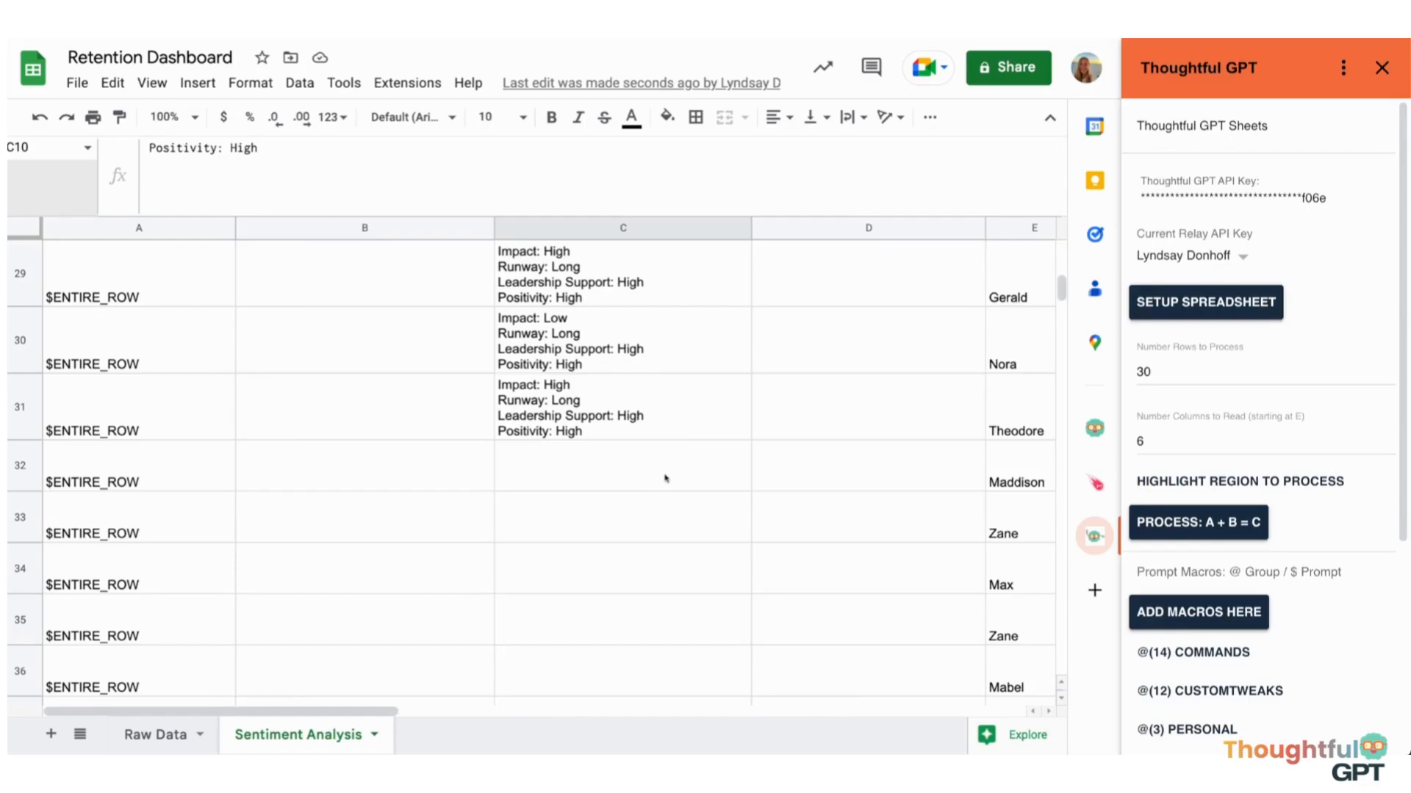
Raise the number of rows to process to 40, run the processing again and dismiss the completion message
double_click(1173, 375)
text(40)
click(1205, 527)
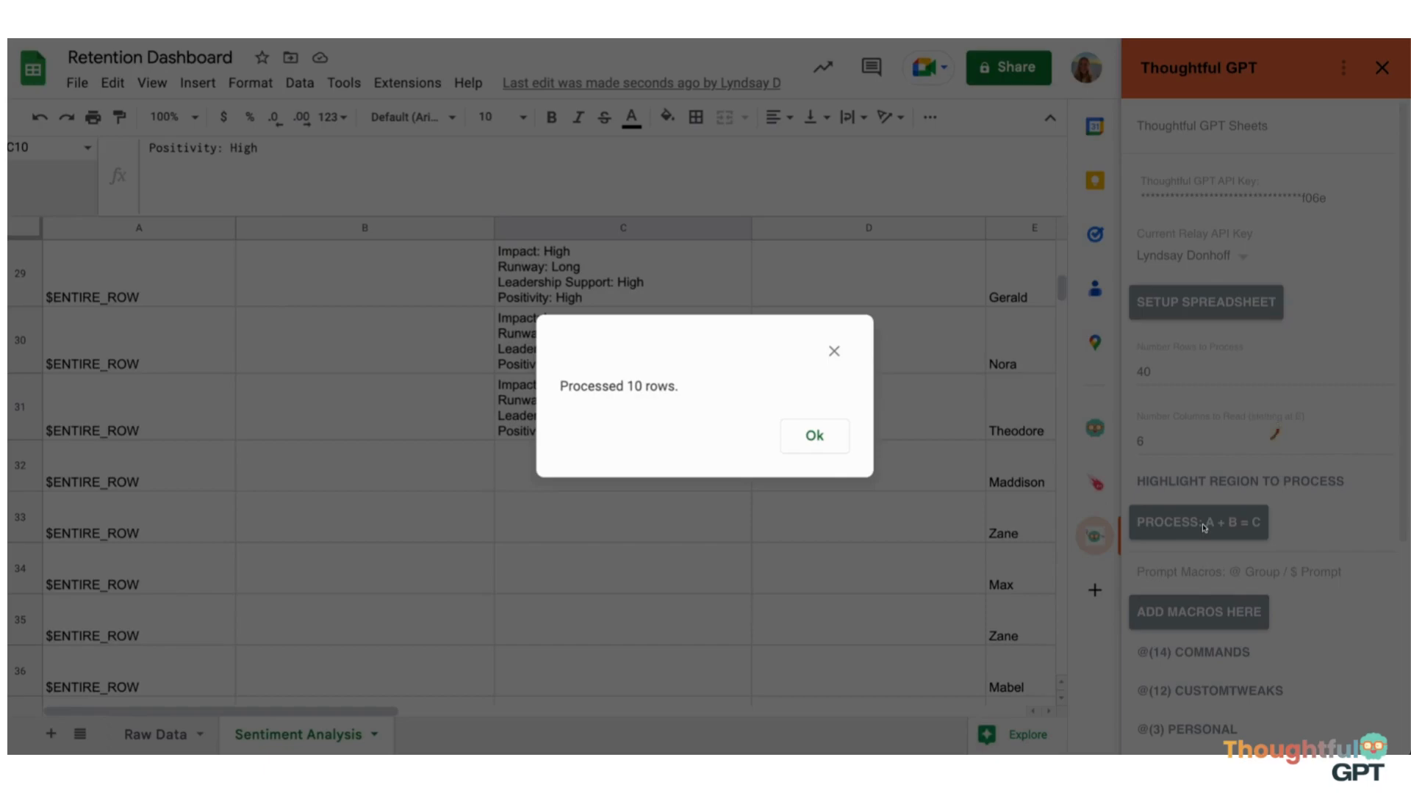
click(816, 437)
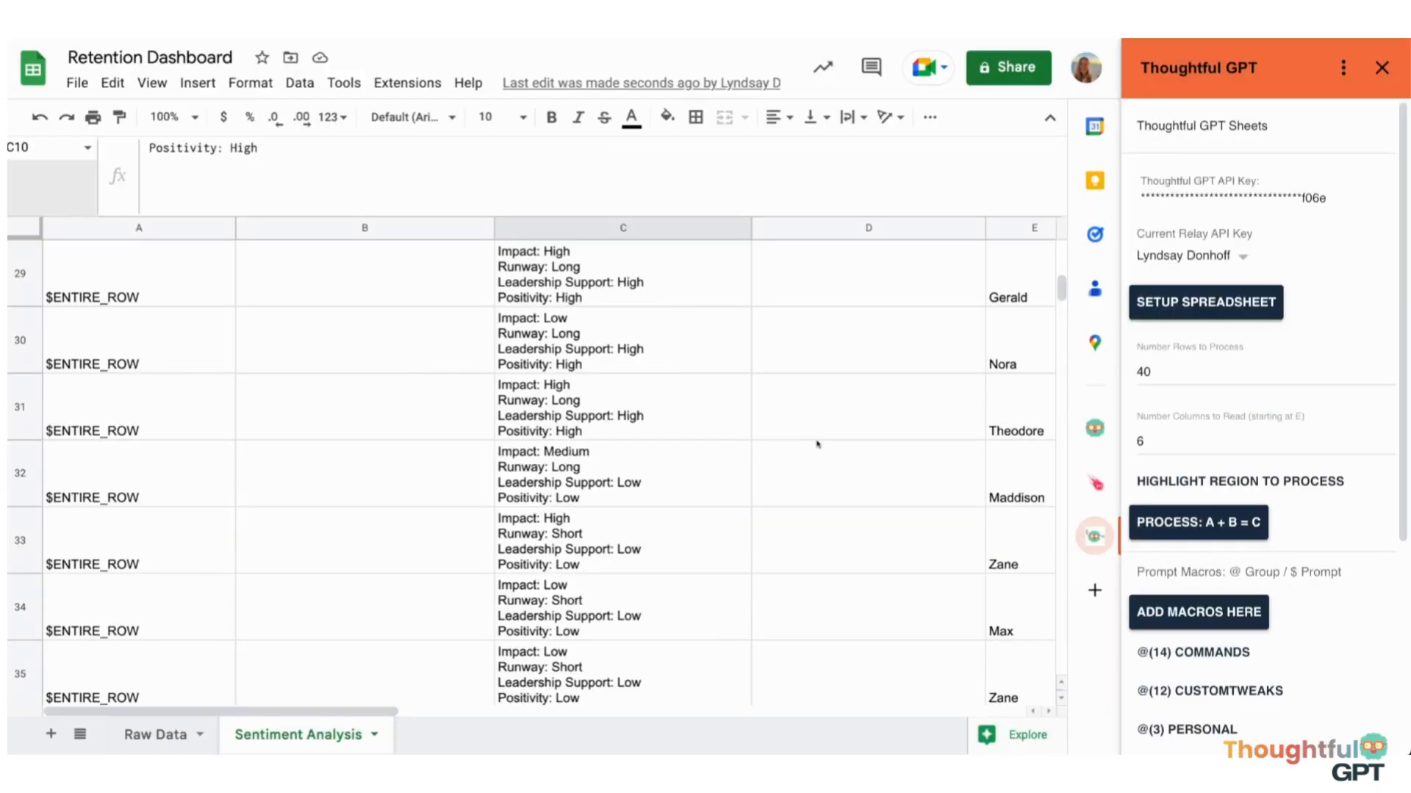
Set the number of rows to process to 82 and process the remaining rows of the sheet
scroll(824, 570, down, 5)
scroll(824, 572, down, 5)
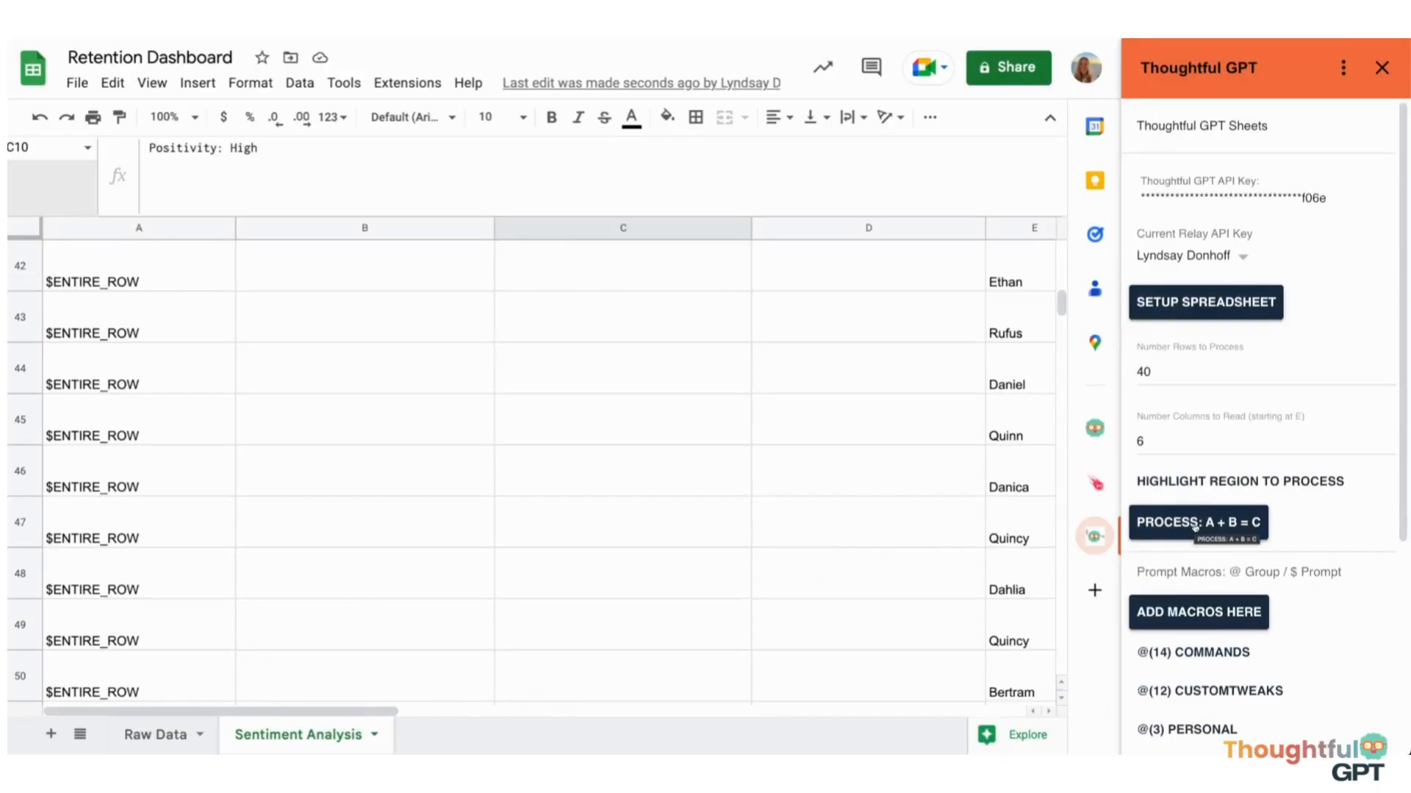
click(1138, 373)
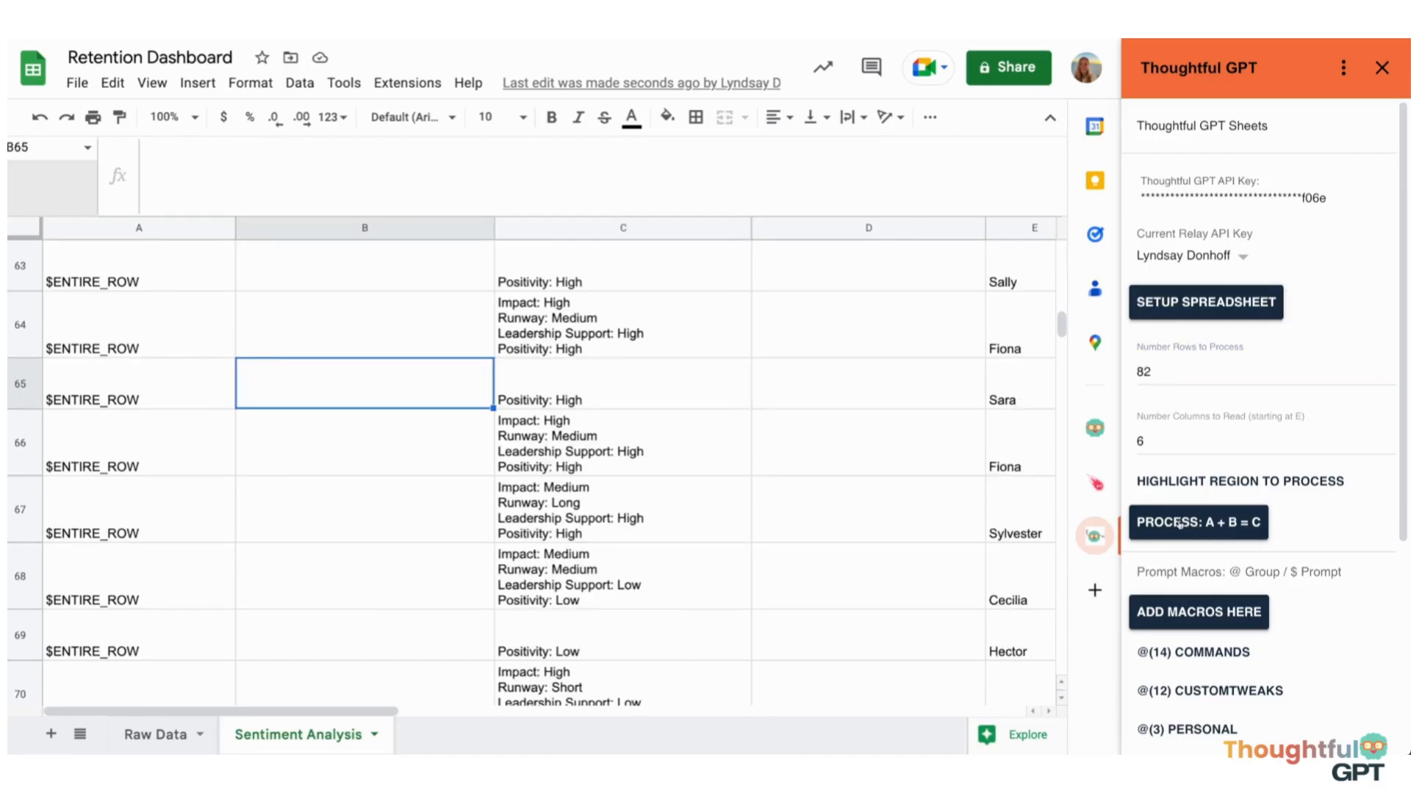
scroll(640, 605, down, 10)
click(1210, 522)
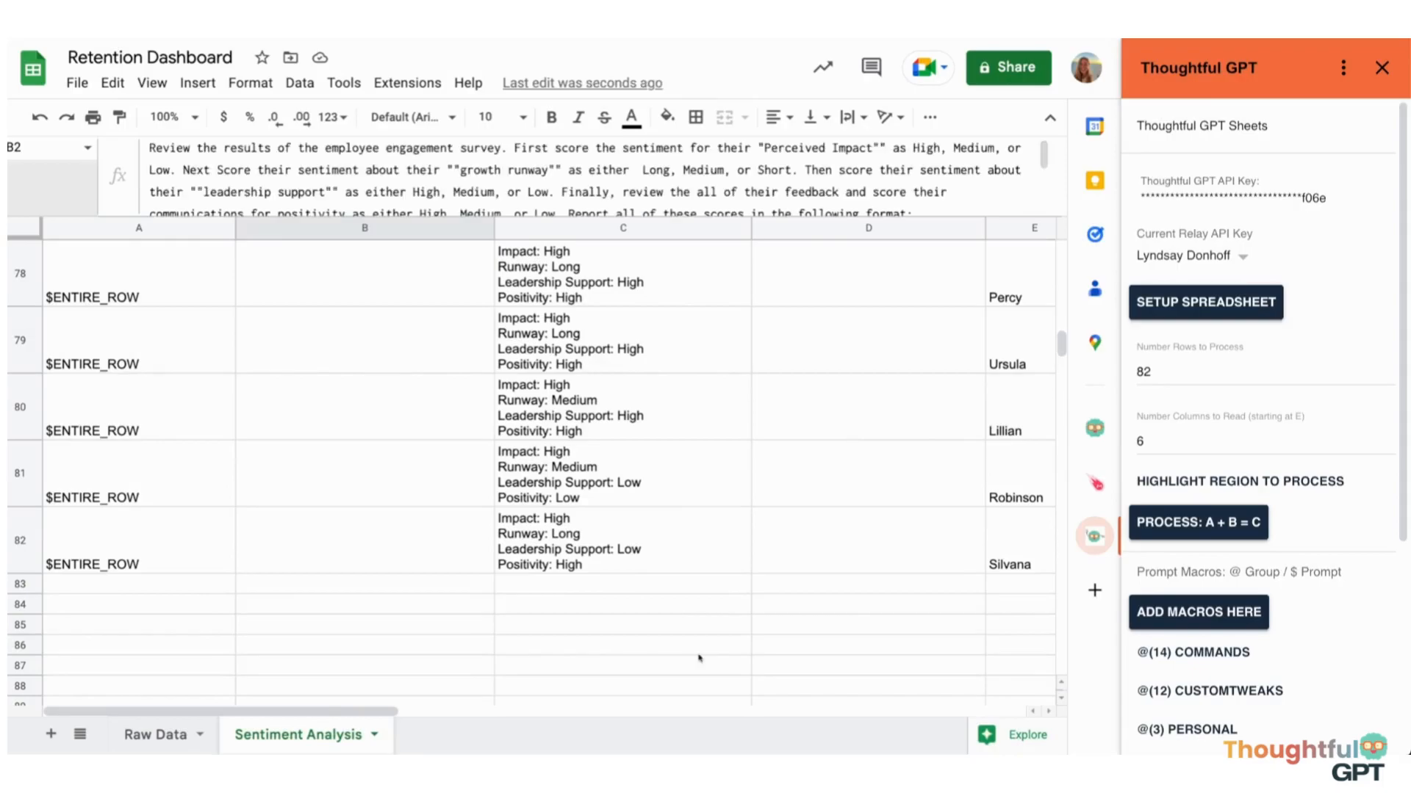
Copy the AI Output column from Sentiment Analysis and paste it into column O of Raw Data, starting at O1
scroll(698, 658, up, 20)
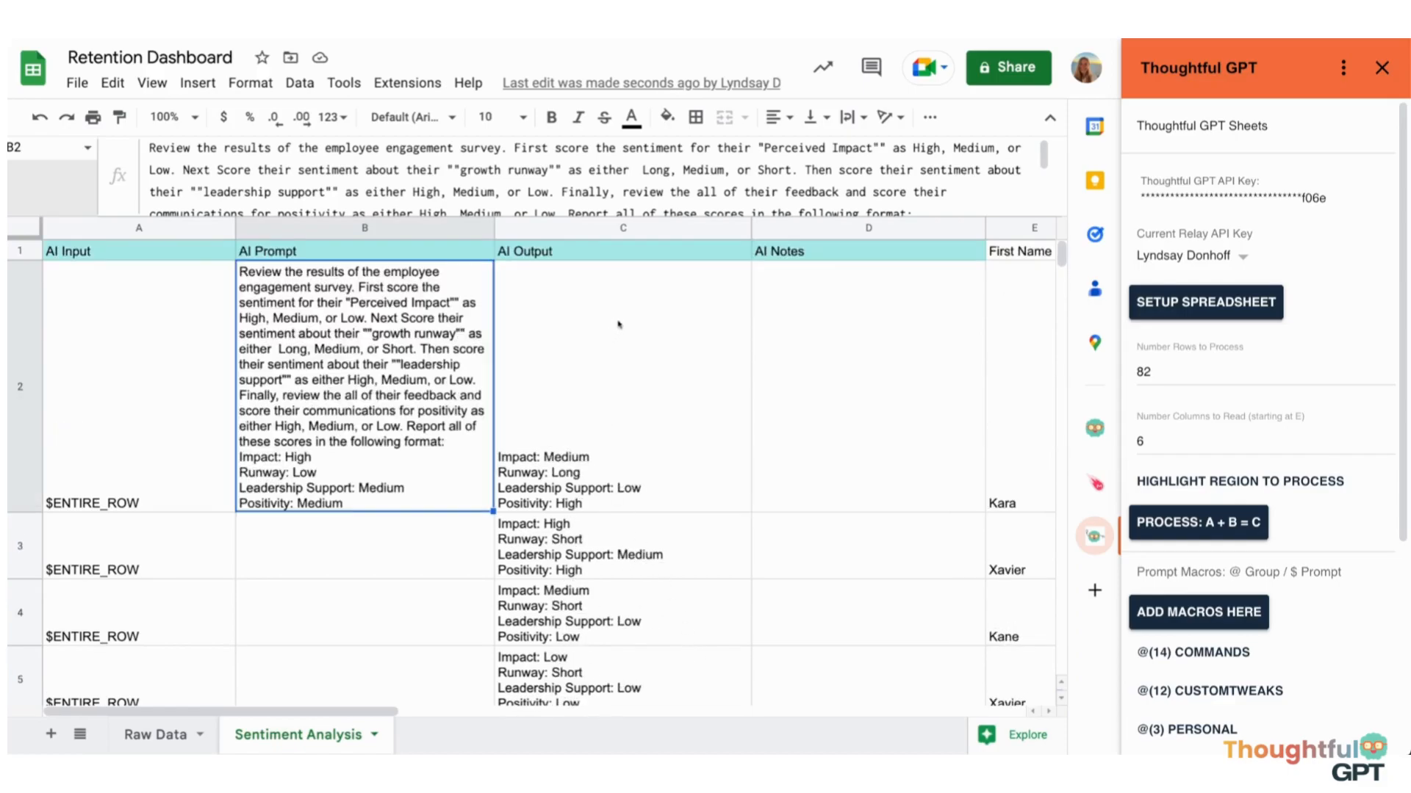
click(614, 232)
right_click(614, 233)
click(646, 177)
click(158, 735)
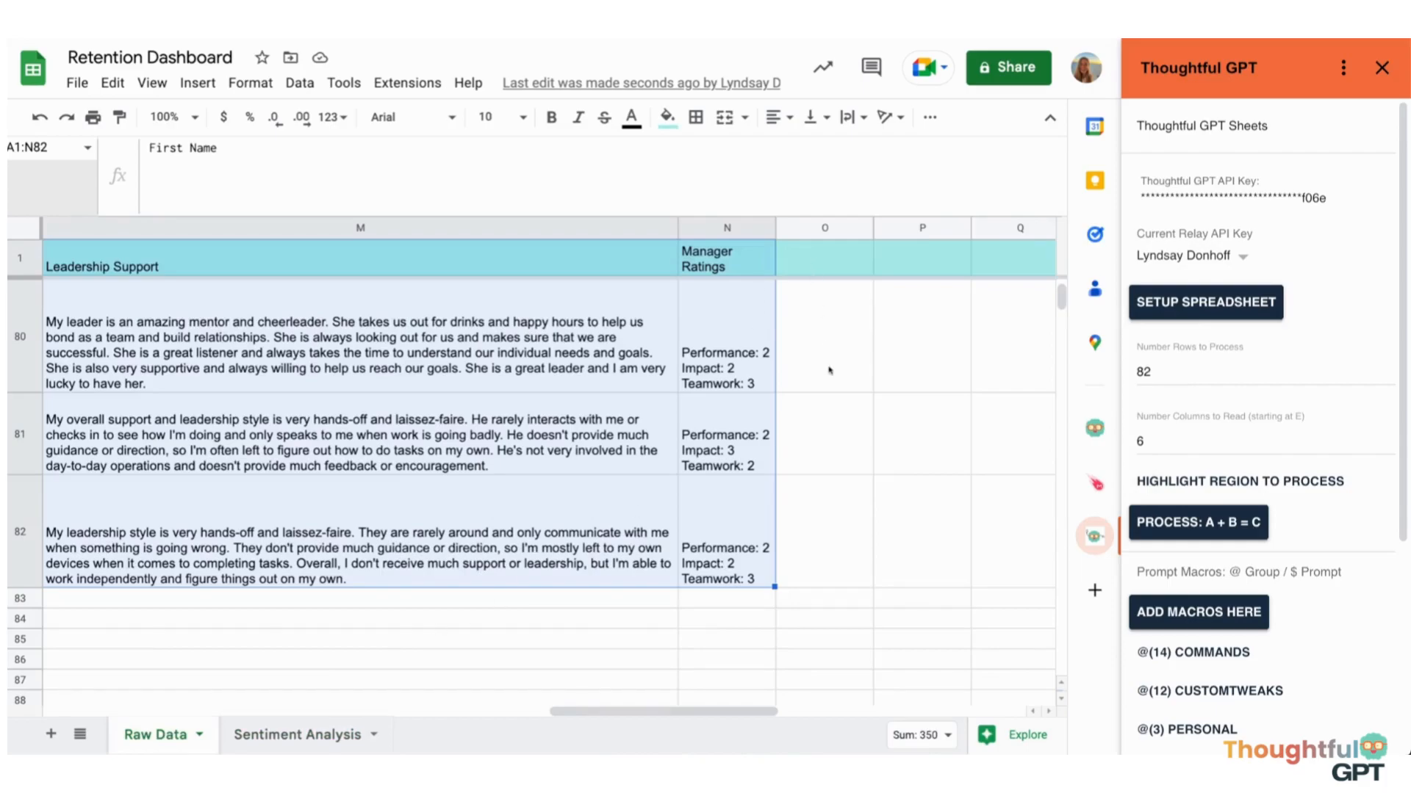
scroll(829, 370, up, 15)
click(830, 260)
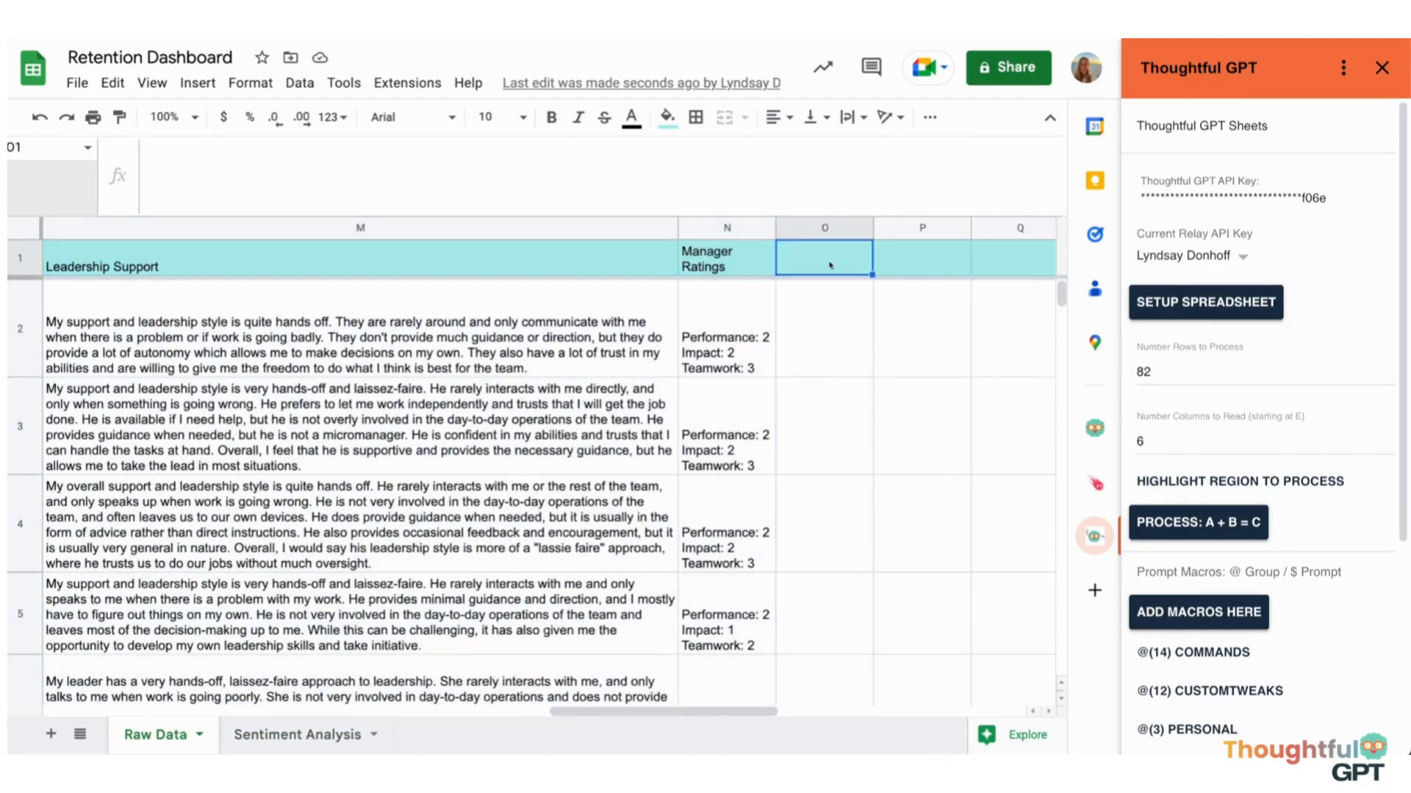
key(ctrl+v)
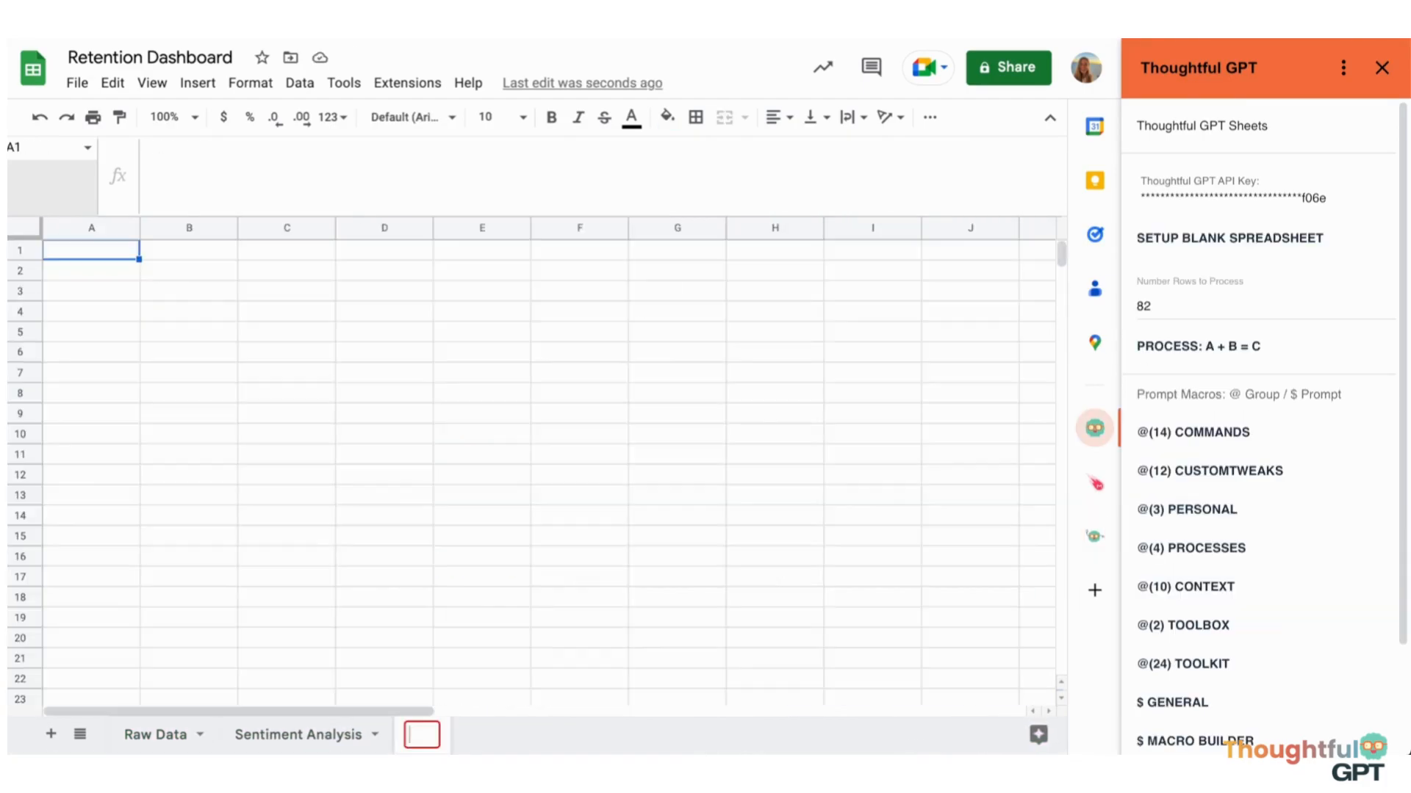
Name the new sheet "Risk Scoring" and set it up as a blank AI spreadsheet
text(Risk Scoring)
key(Return)
click(1217, 240)
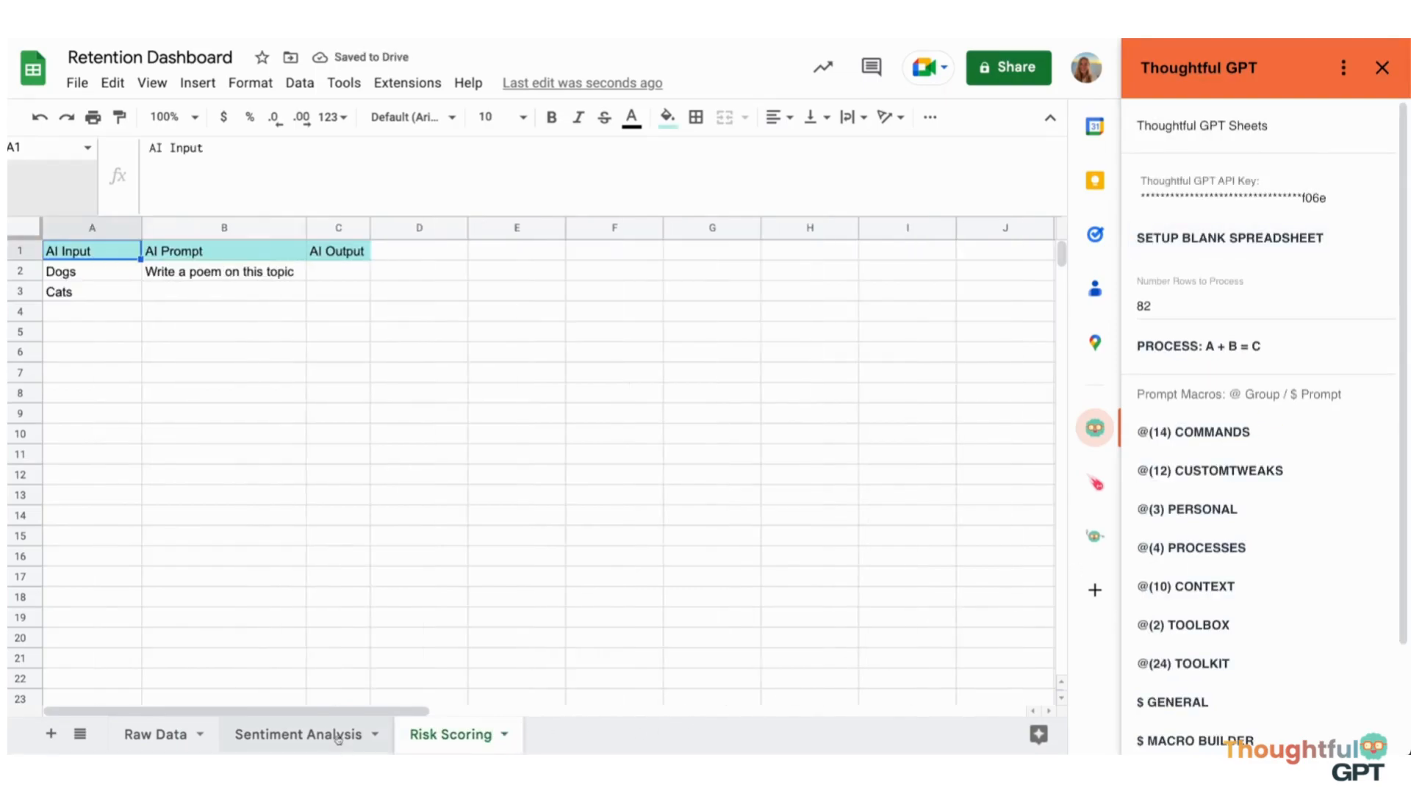
Copy the AI Output column from Sentiment Analysis and paste it as values only into Risk Scoring, starting at A1
click(298, 735)
right_click(613, 223)
click(665, 176)
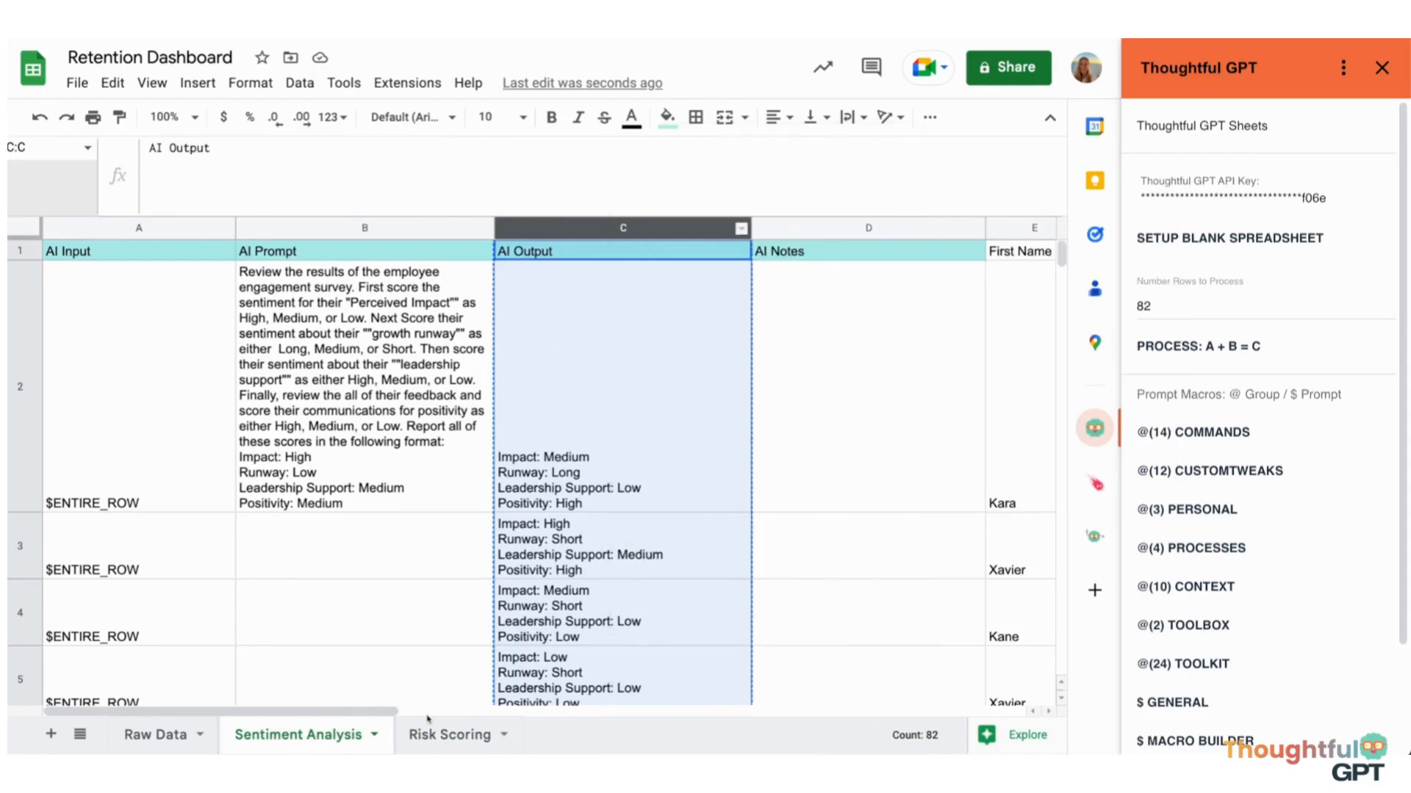
click(450, 735)
right_click(90, 259)
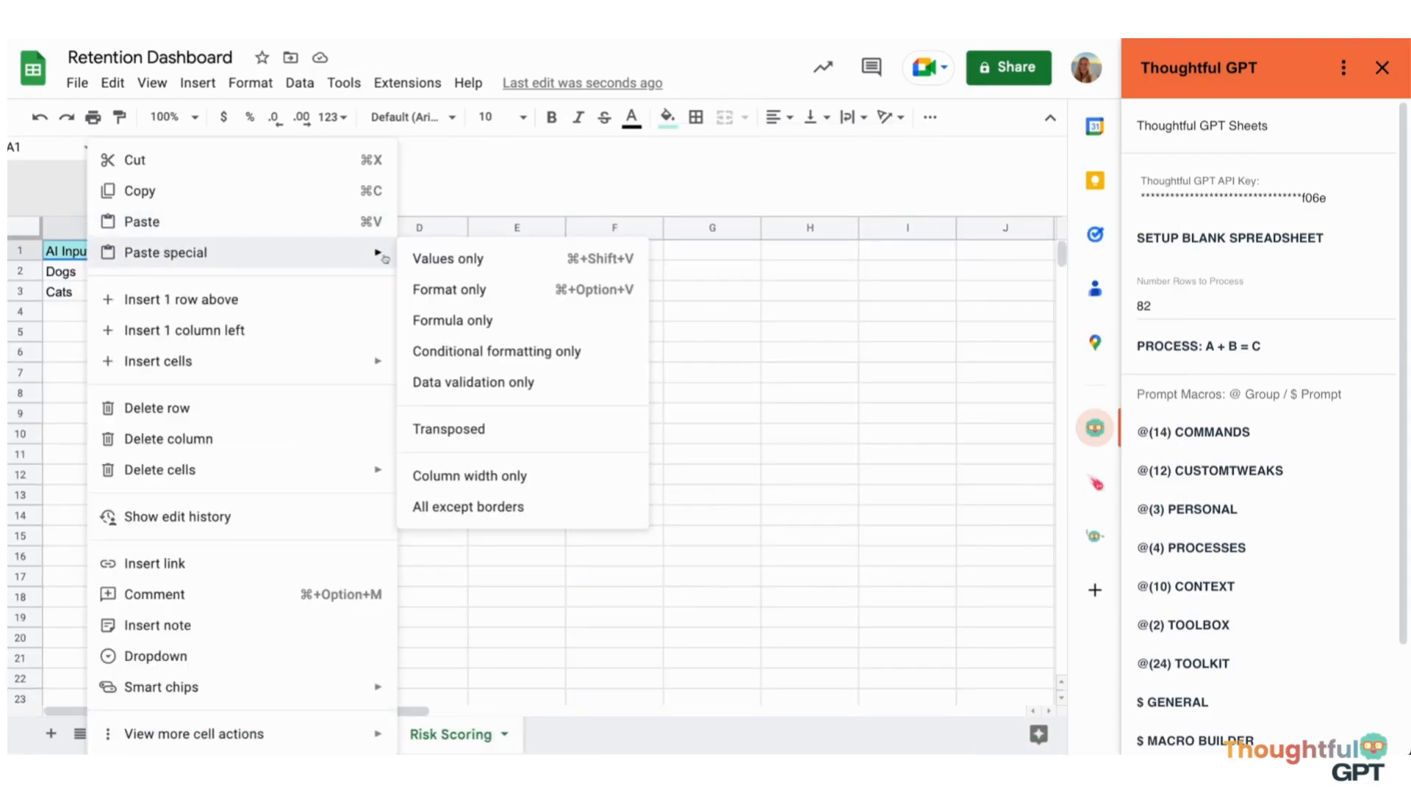
click(448, 258)
Widen column A of Risk Scoring and clear the sample prompt from B2
drag(144, 229, 263, 236)
click(345, 294)
key(Delete)
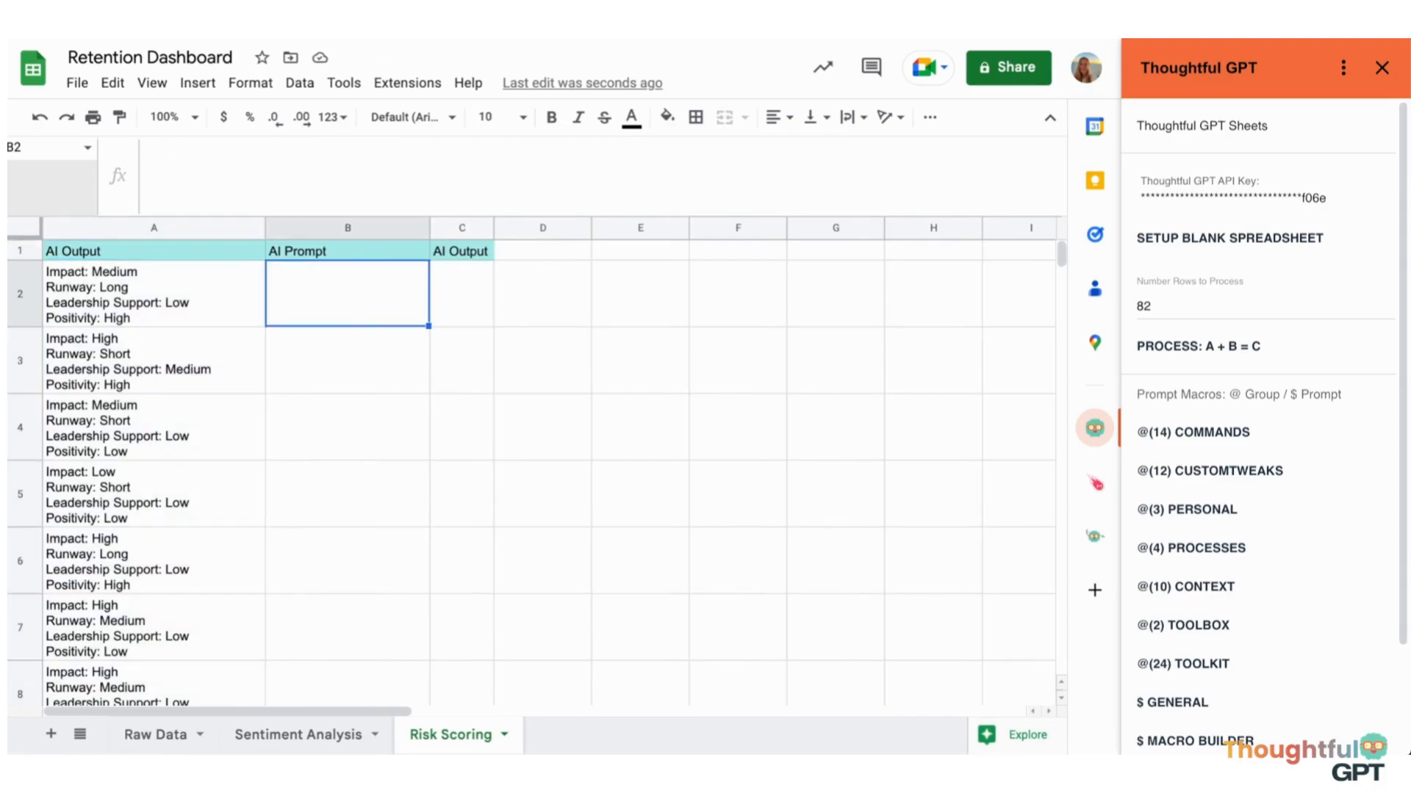
Start a new prompt macro titled "Employee Retention Risk" with a description beginning "A risk score based on sentiment analysis"
scroll(1375, 565, down, 3)
click(1240, 730)
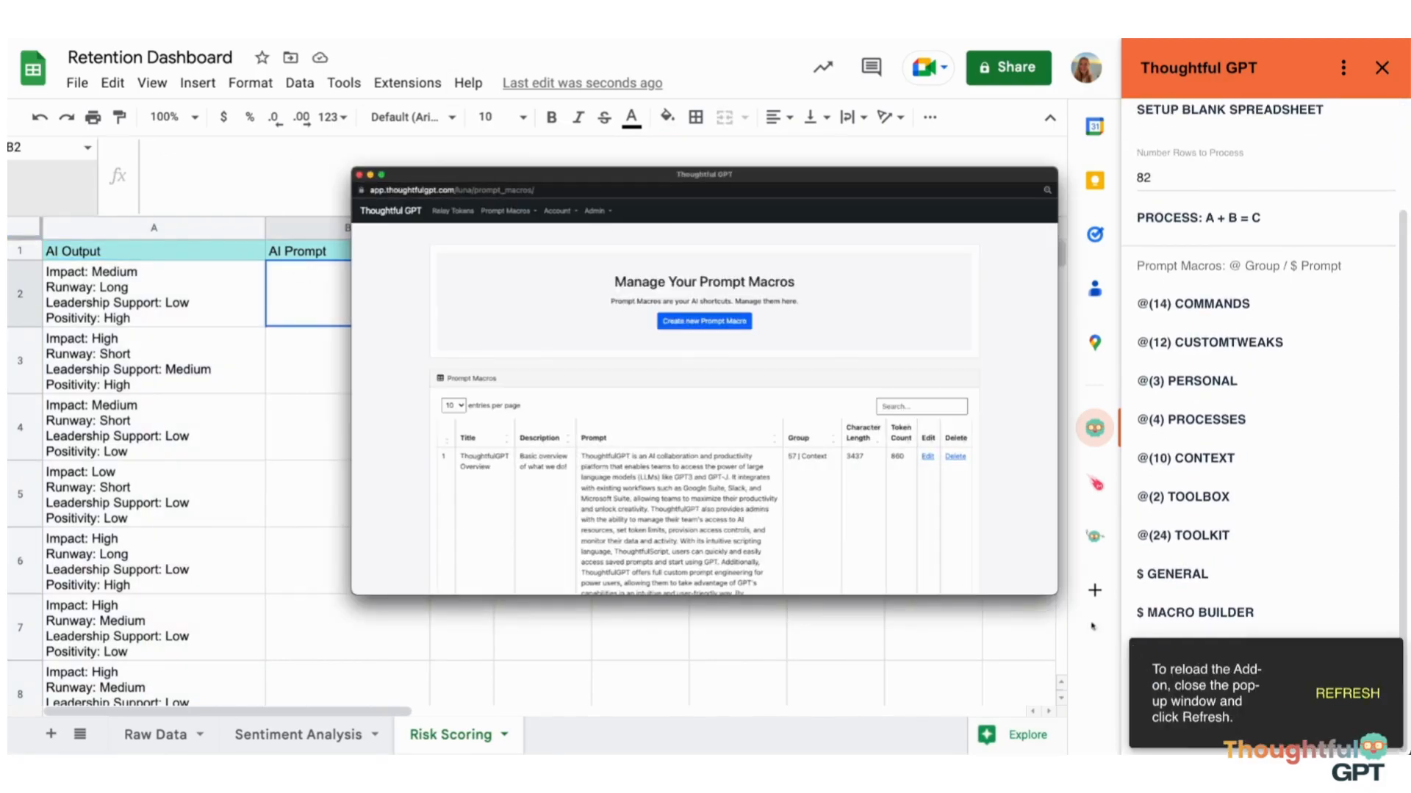
click(608, 324)
text(Employee Retention Risk)
key(Tab)
text(A risk)
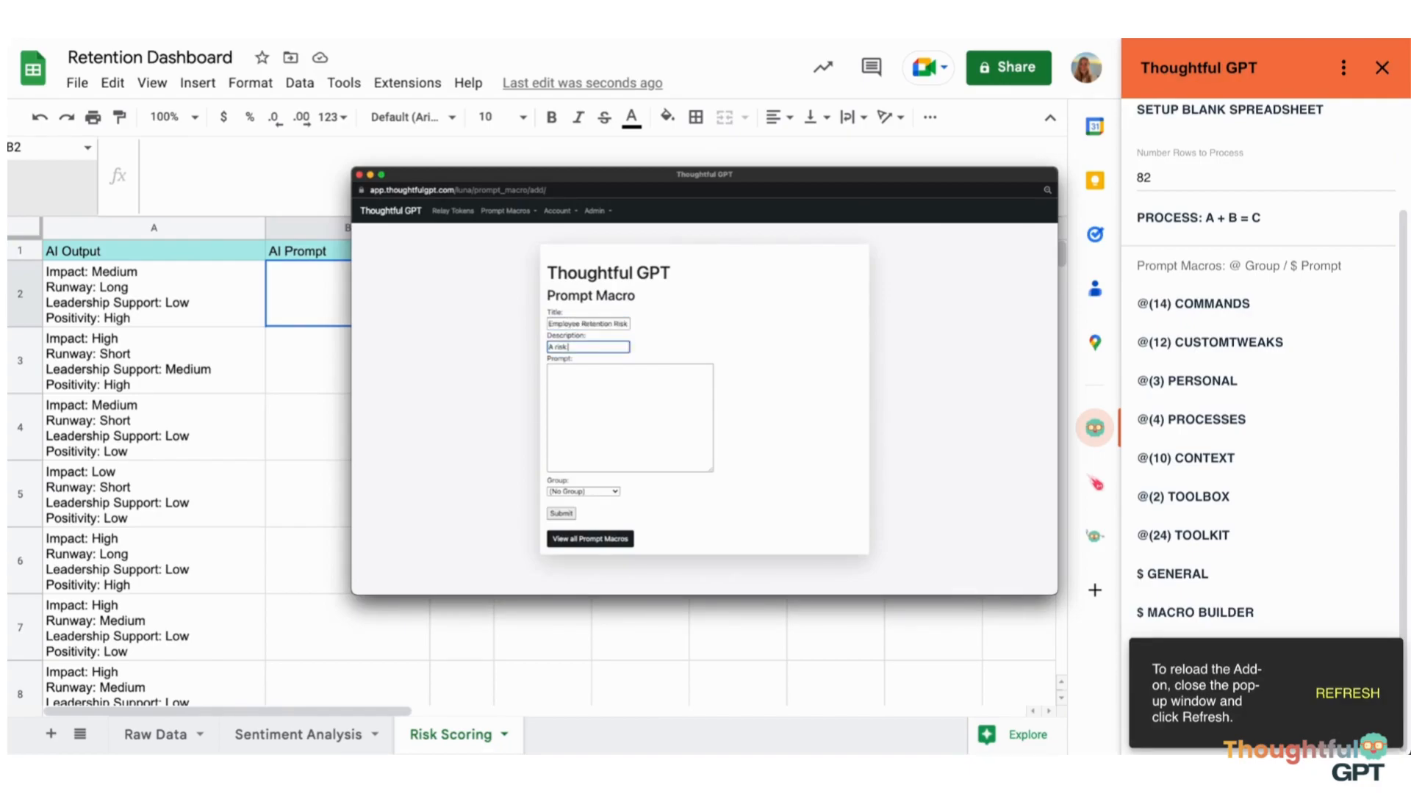
text( score based on sentiment analysis)
Paste the prepared risk-points prompt with a final score out of 12, assign the macro to the Processes group and submit it
click(564, 379)
key(super+v)
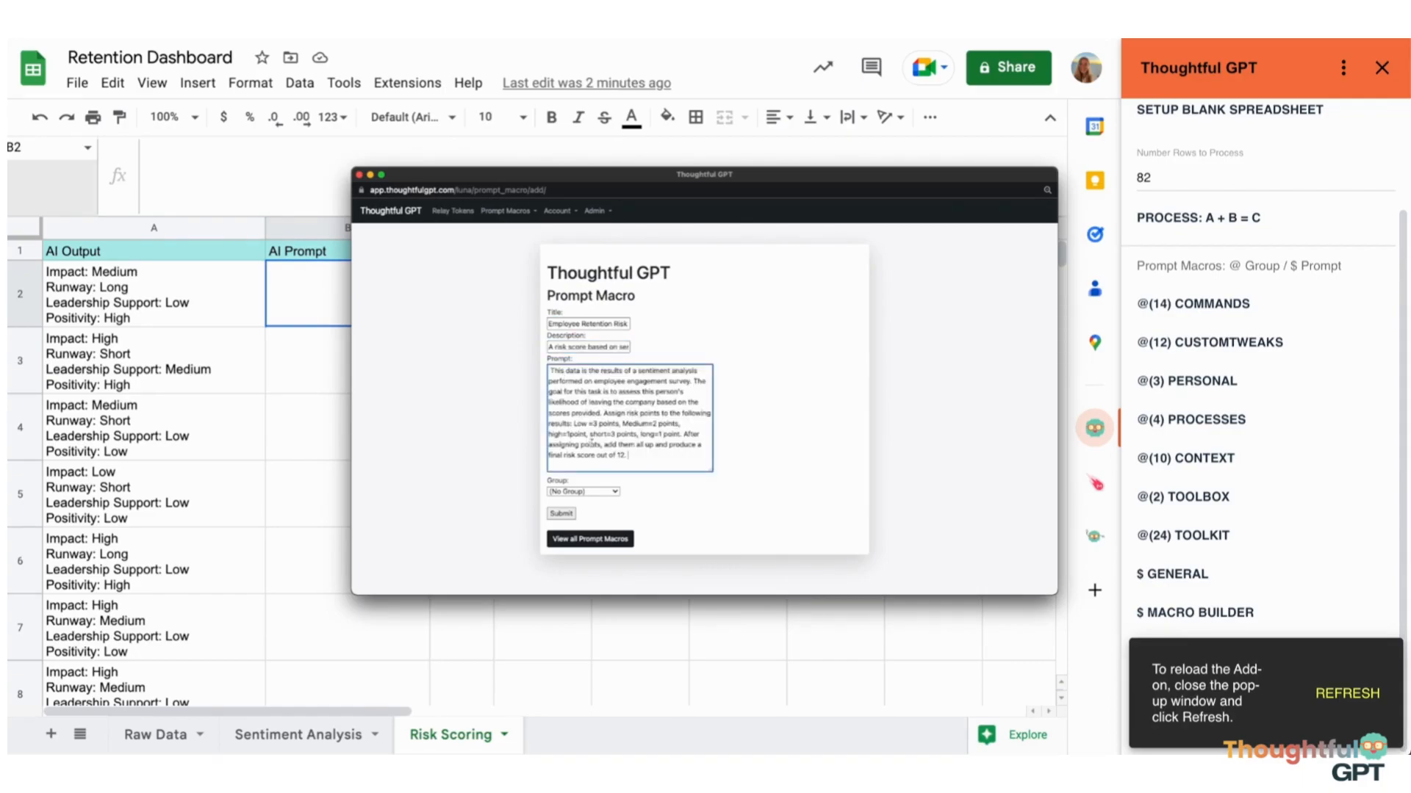
click(611, 492)
click(588, 536)
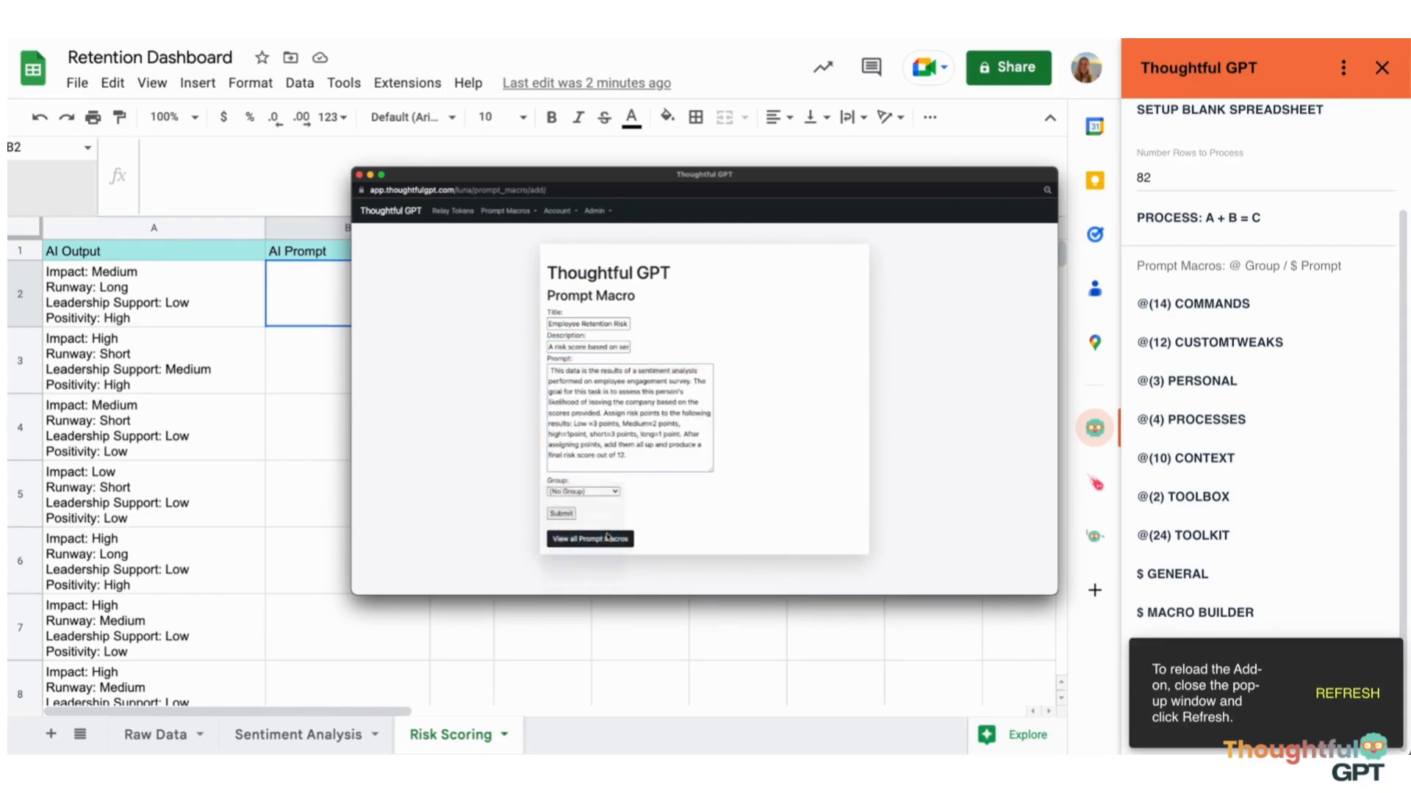
click(562, 513)
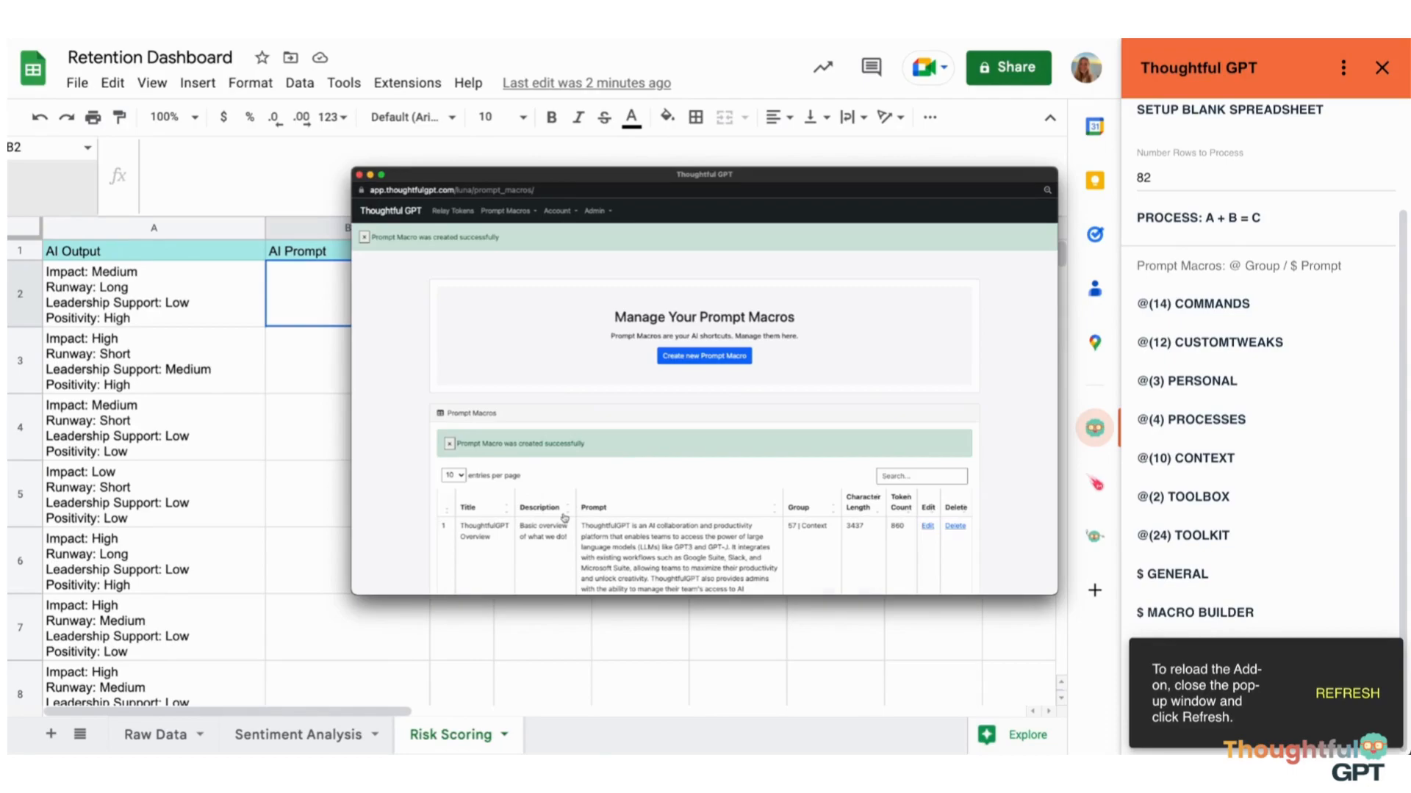
Close the macro manager, refresh the add-on and insert the Employee Retention Risk prompt from the Processes group into B2
click(359, 176)
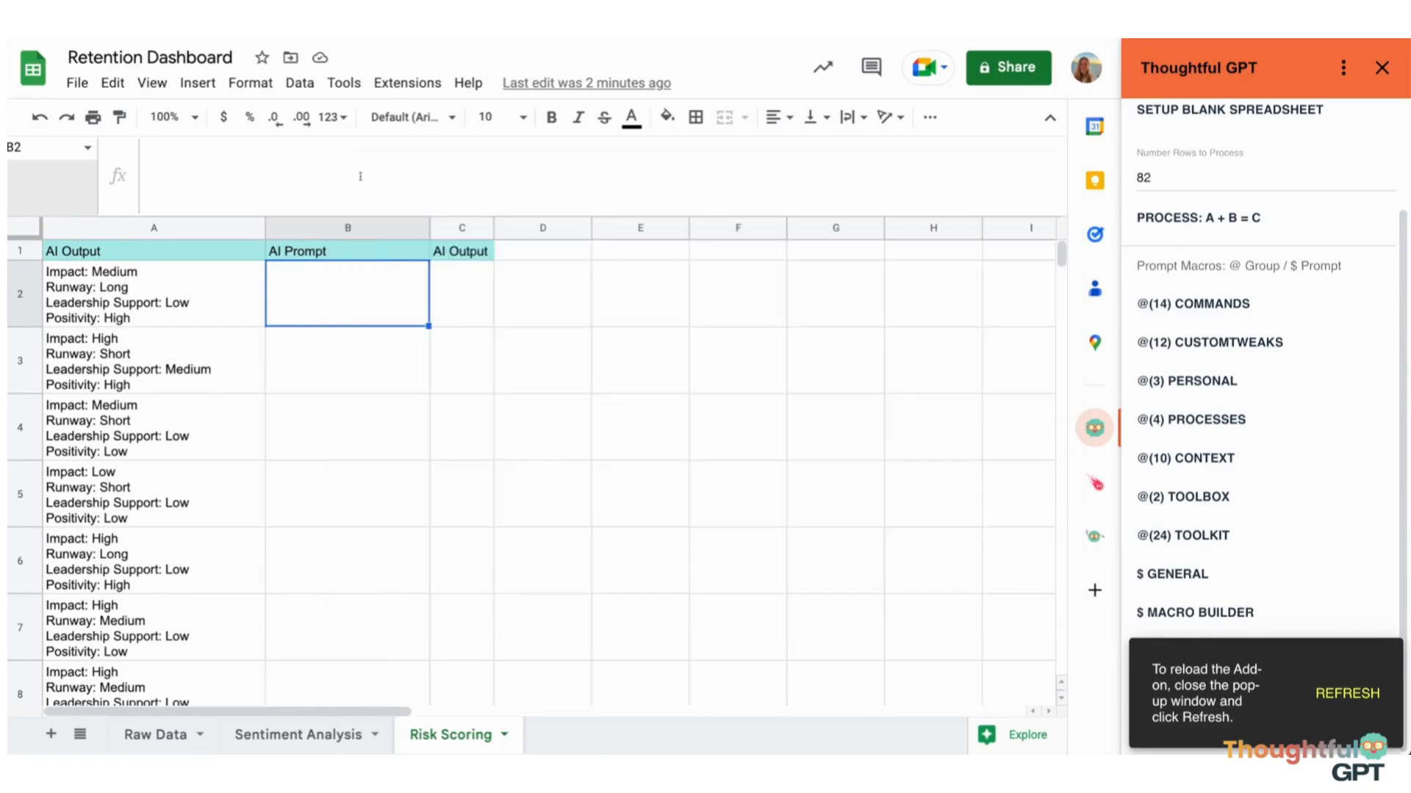
click(1357, 696)
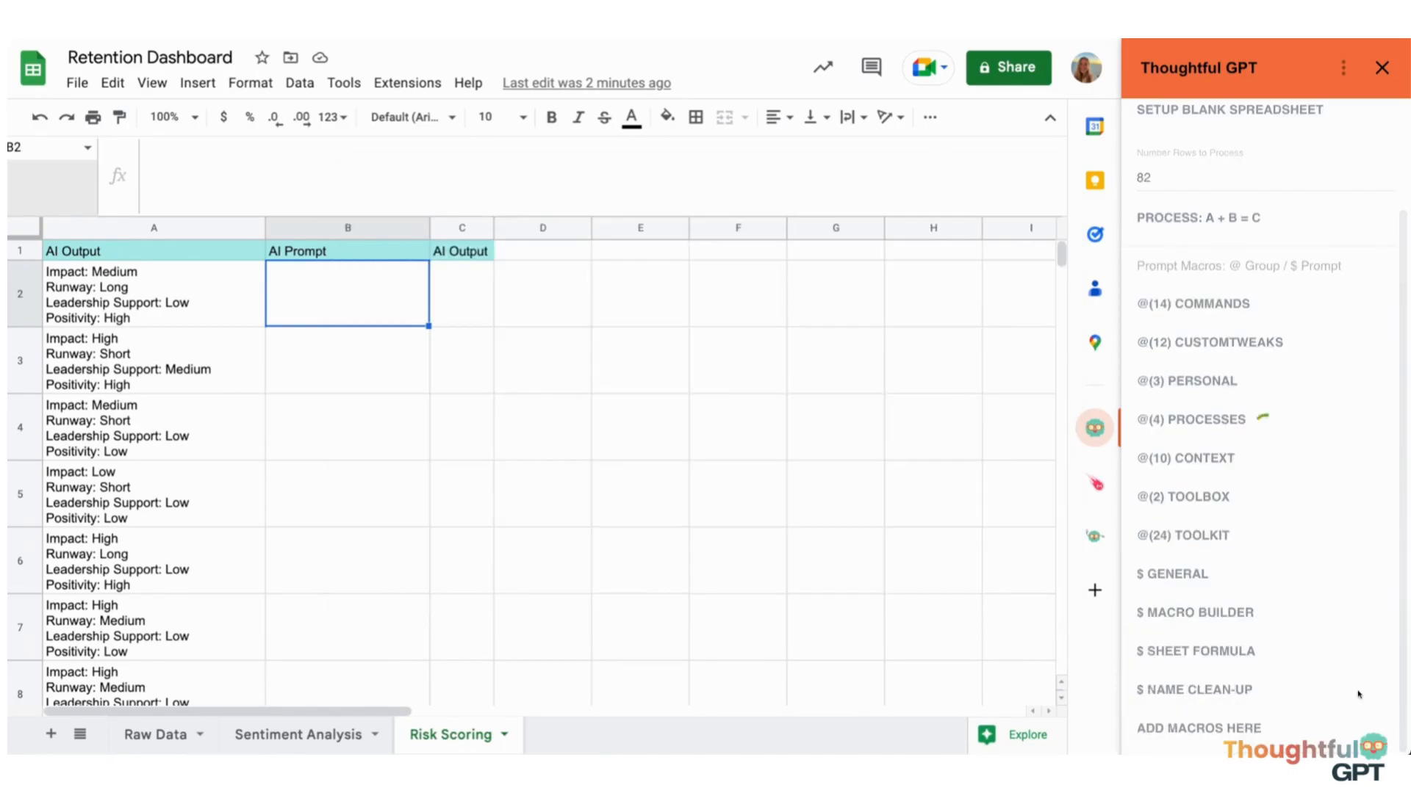
scroll(1272, 617, down, 3)
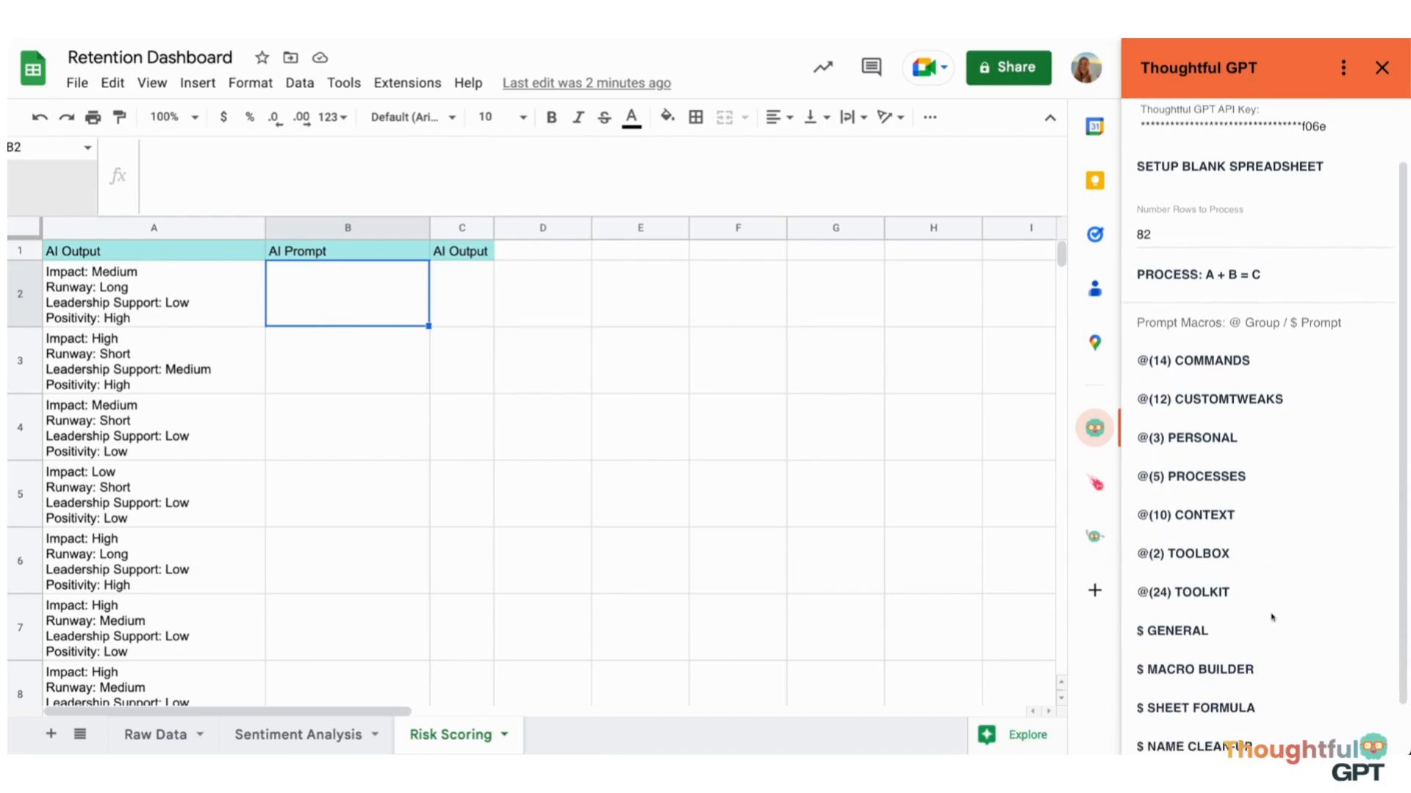
click(1198, 420)
click(1236, 297)
Process the Risk Scoring rows in repeated runs until every row has an AI Output, dismissing each completion message
click(1189, 218)
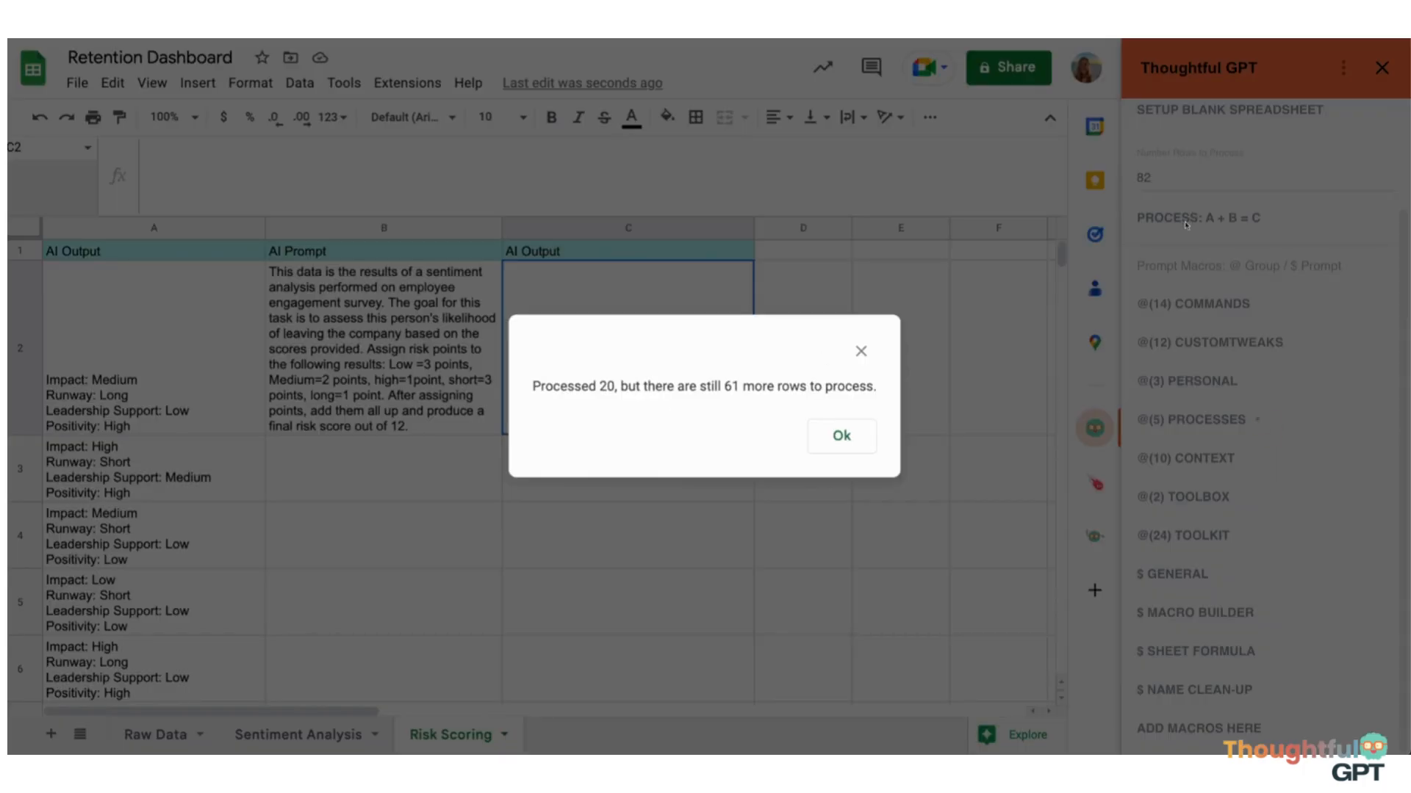
key(Return)
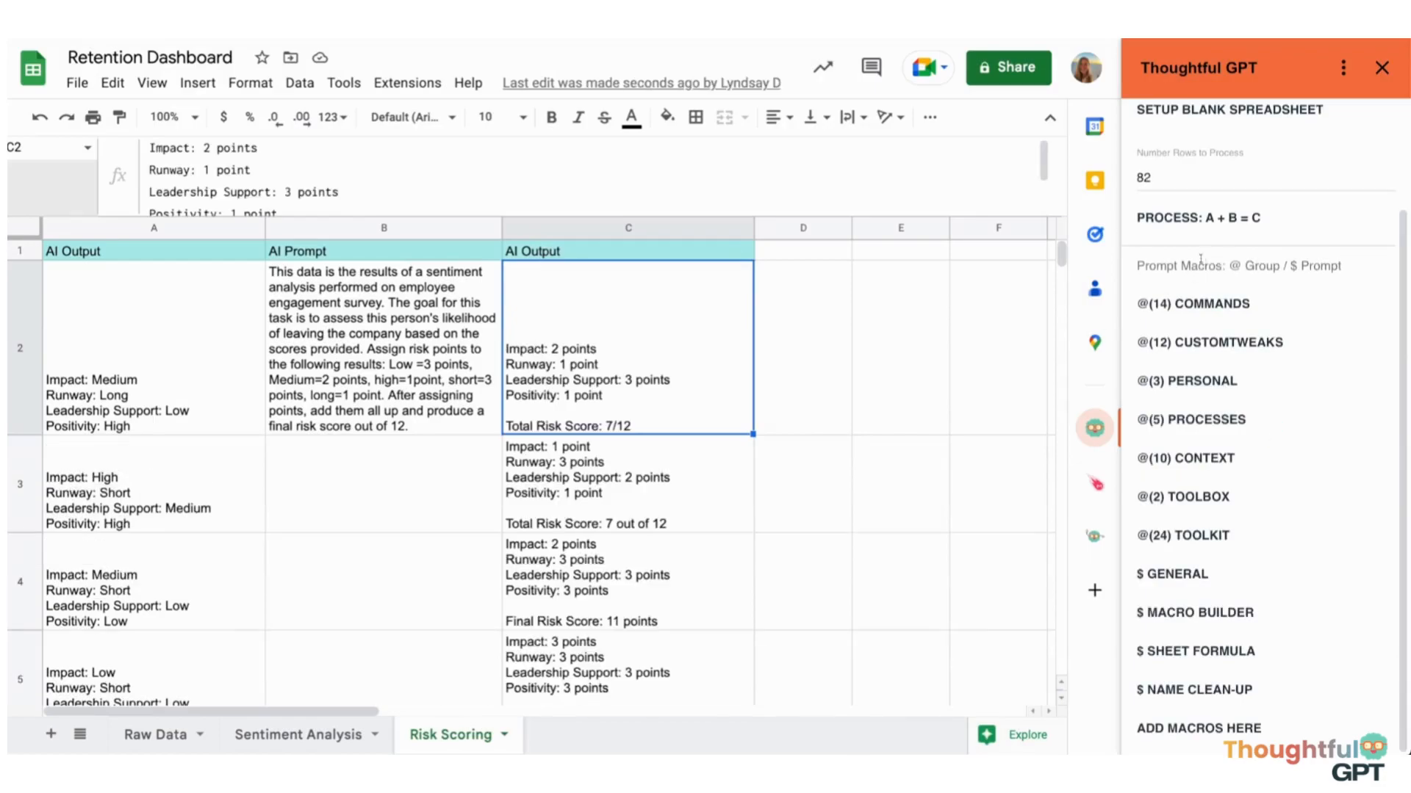
click(1212, 220)
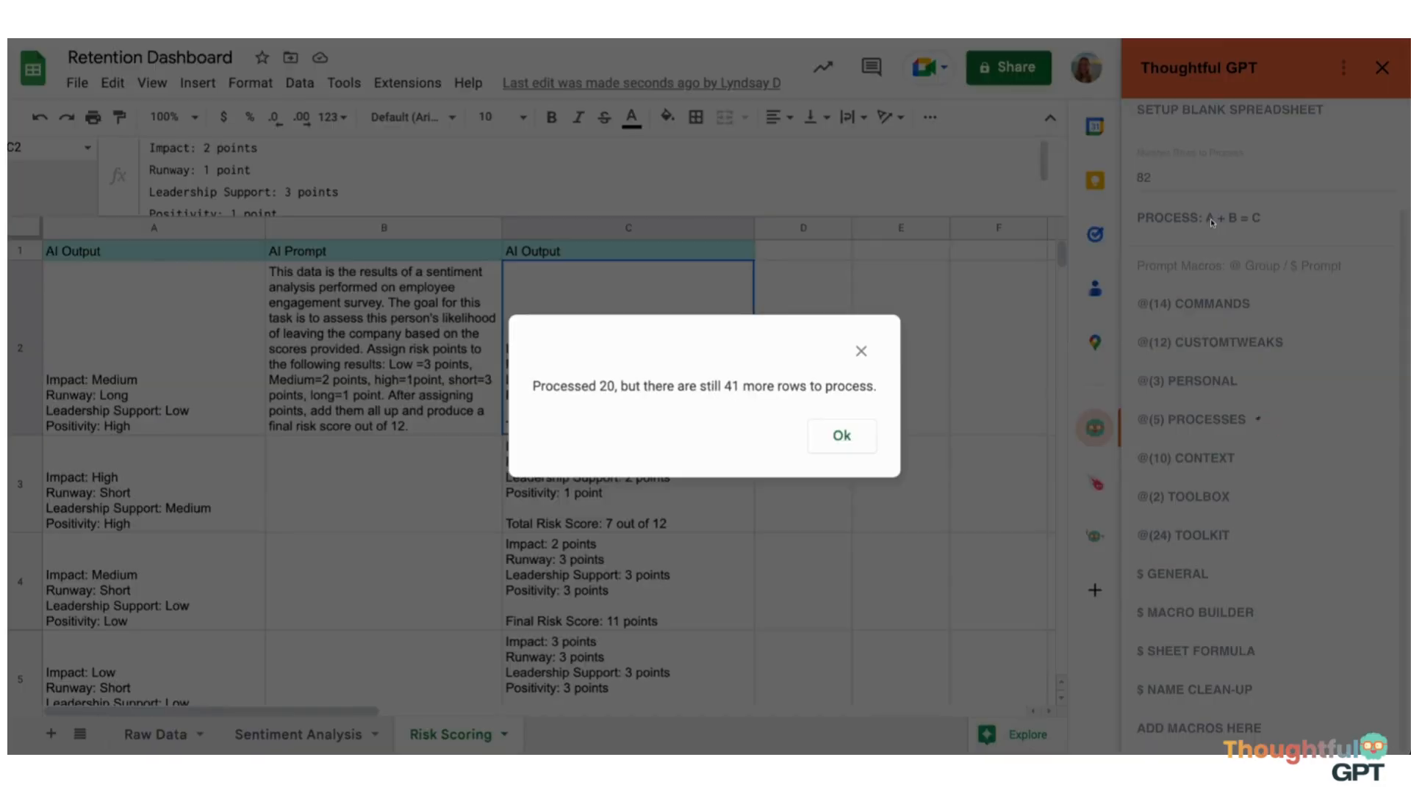
key(Return)
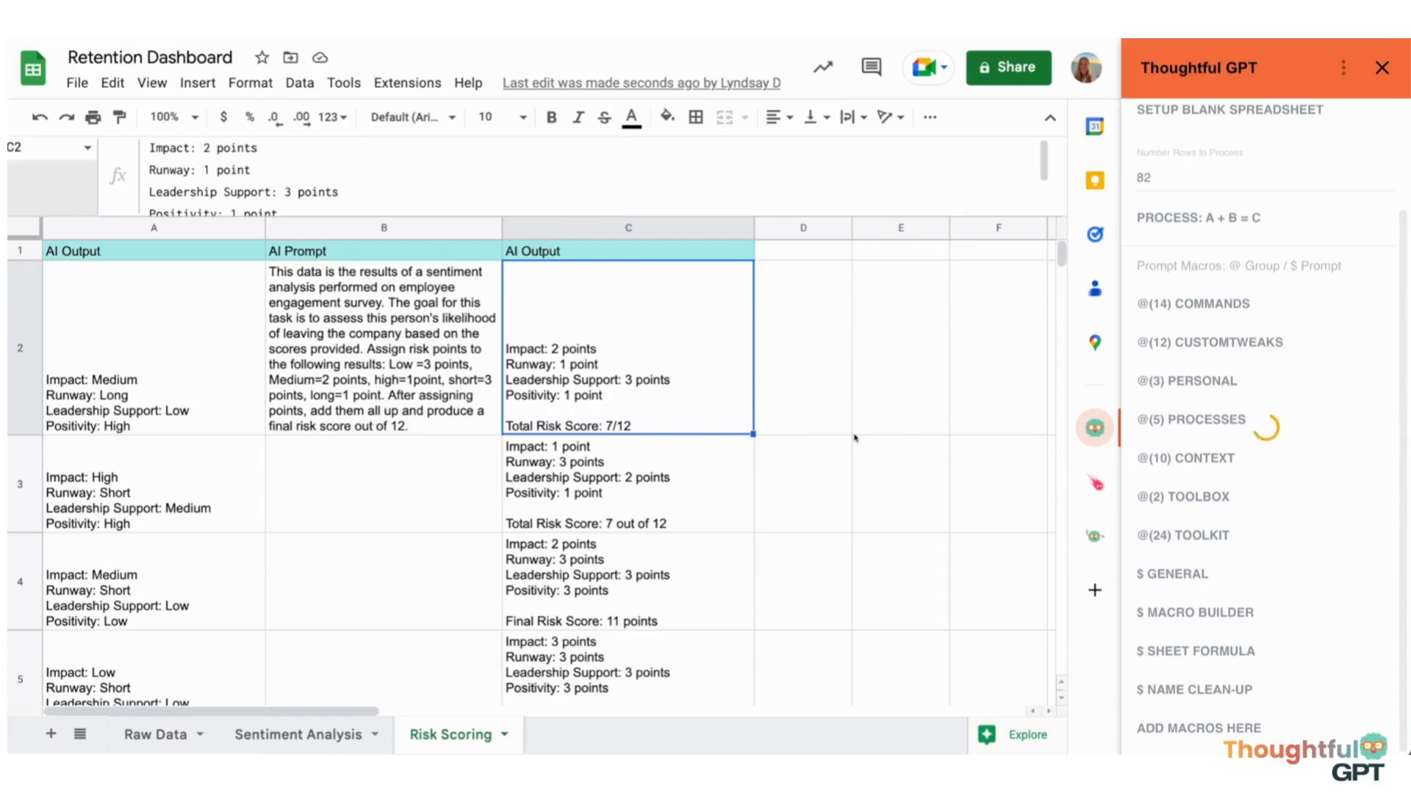
click(1214, 221)
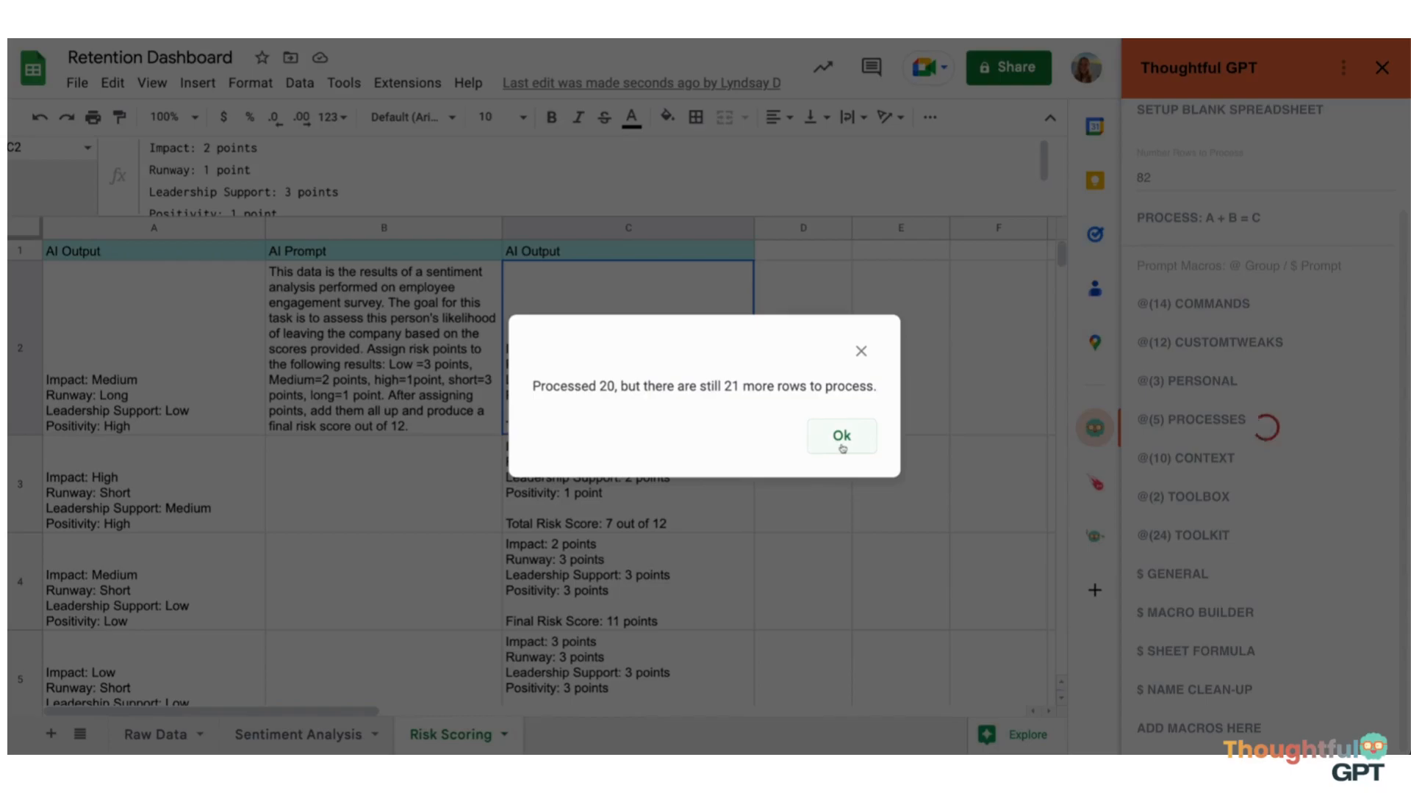
click(845, 438)
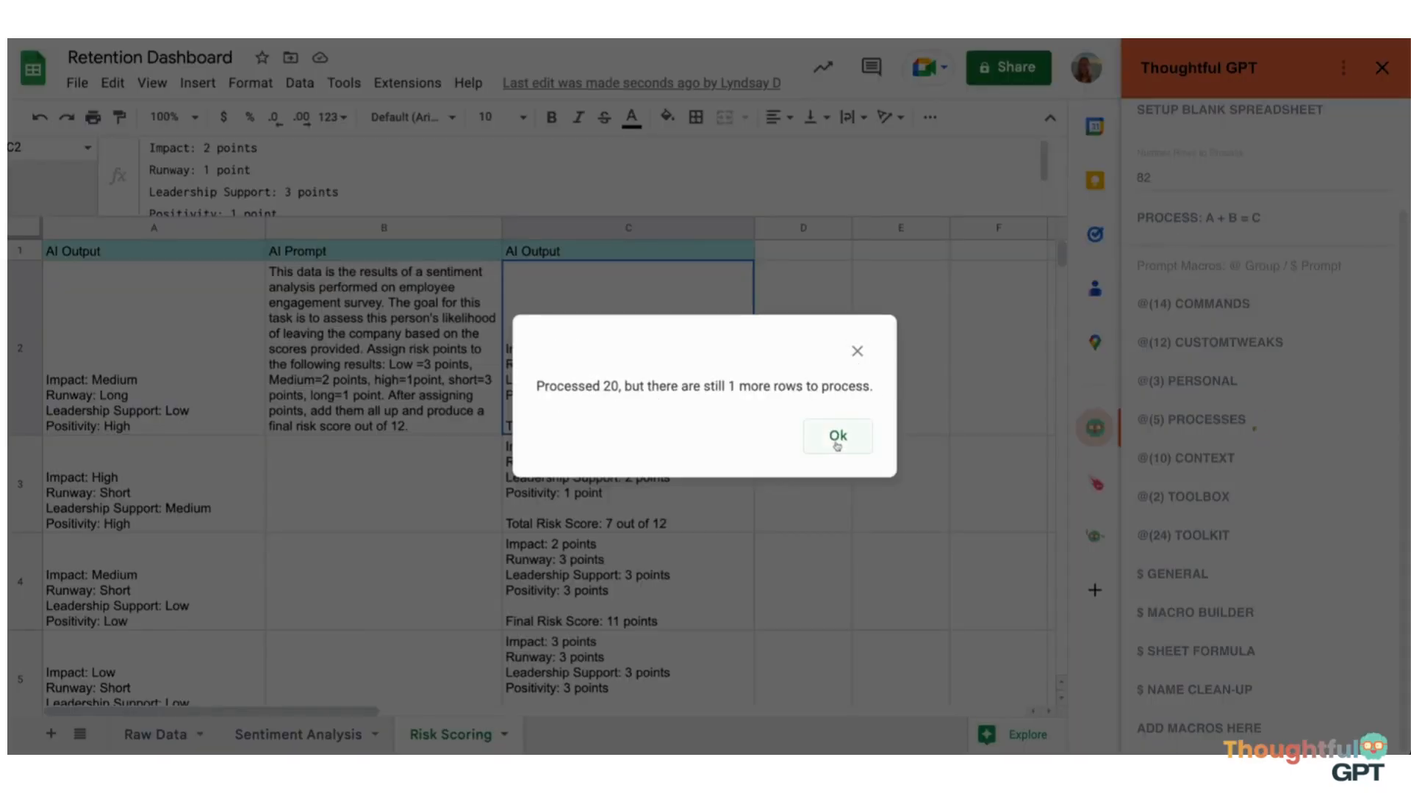
click(838, 441)
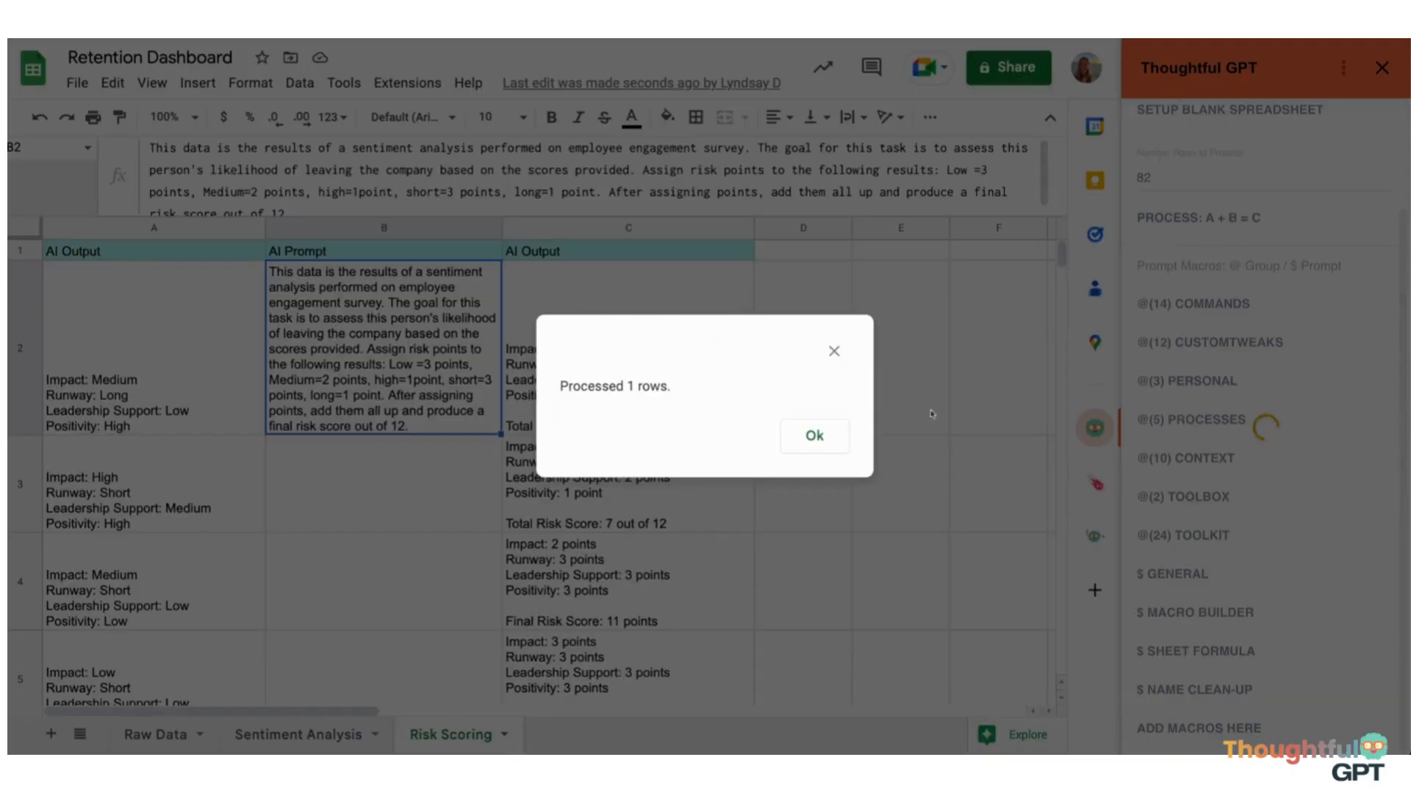
click(828, 439)
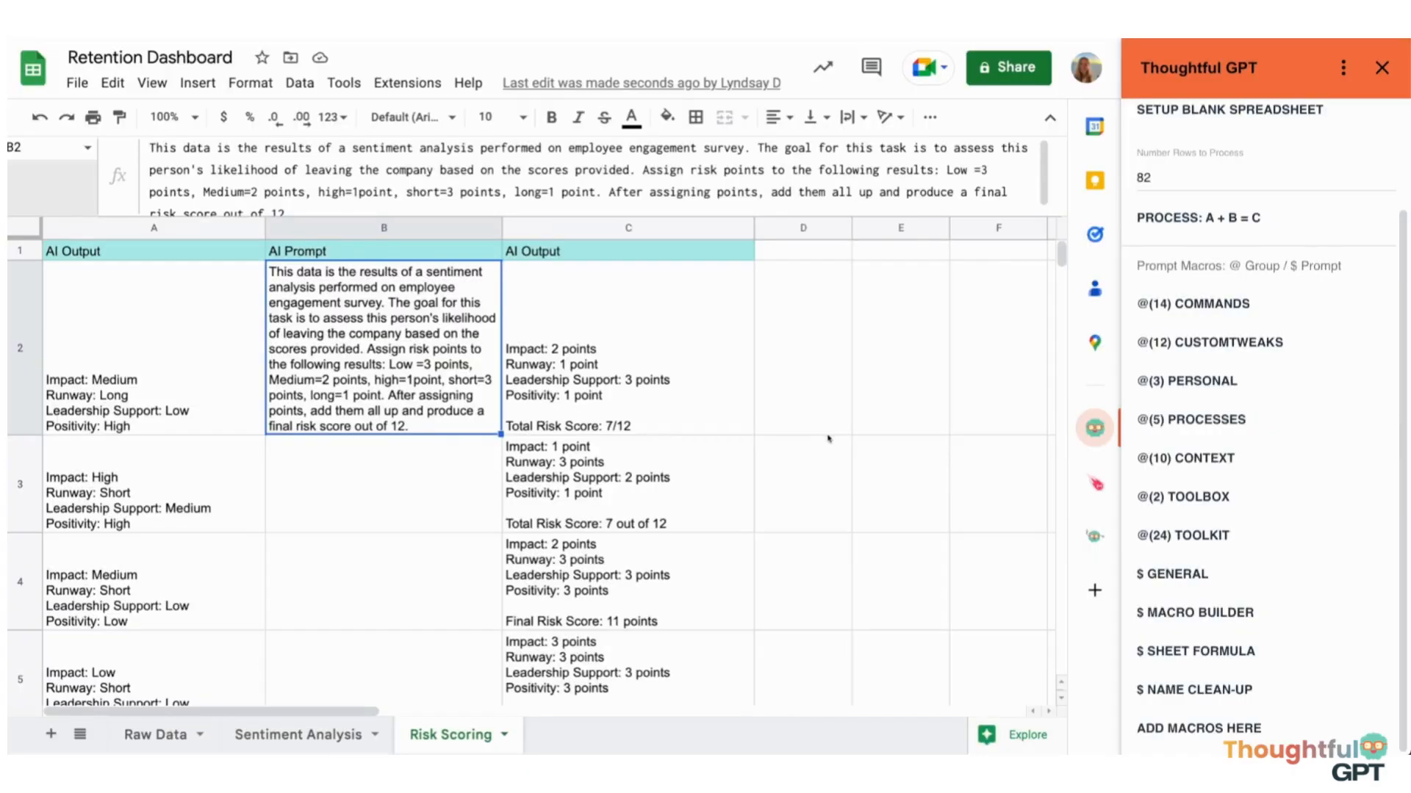
Copy the AI Output column from Risk Scoring, paste it as values only into Raw Data at P1, and widen column P
right_click(630, 233)
click(662, 158)
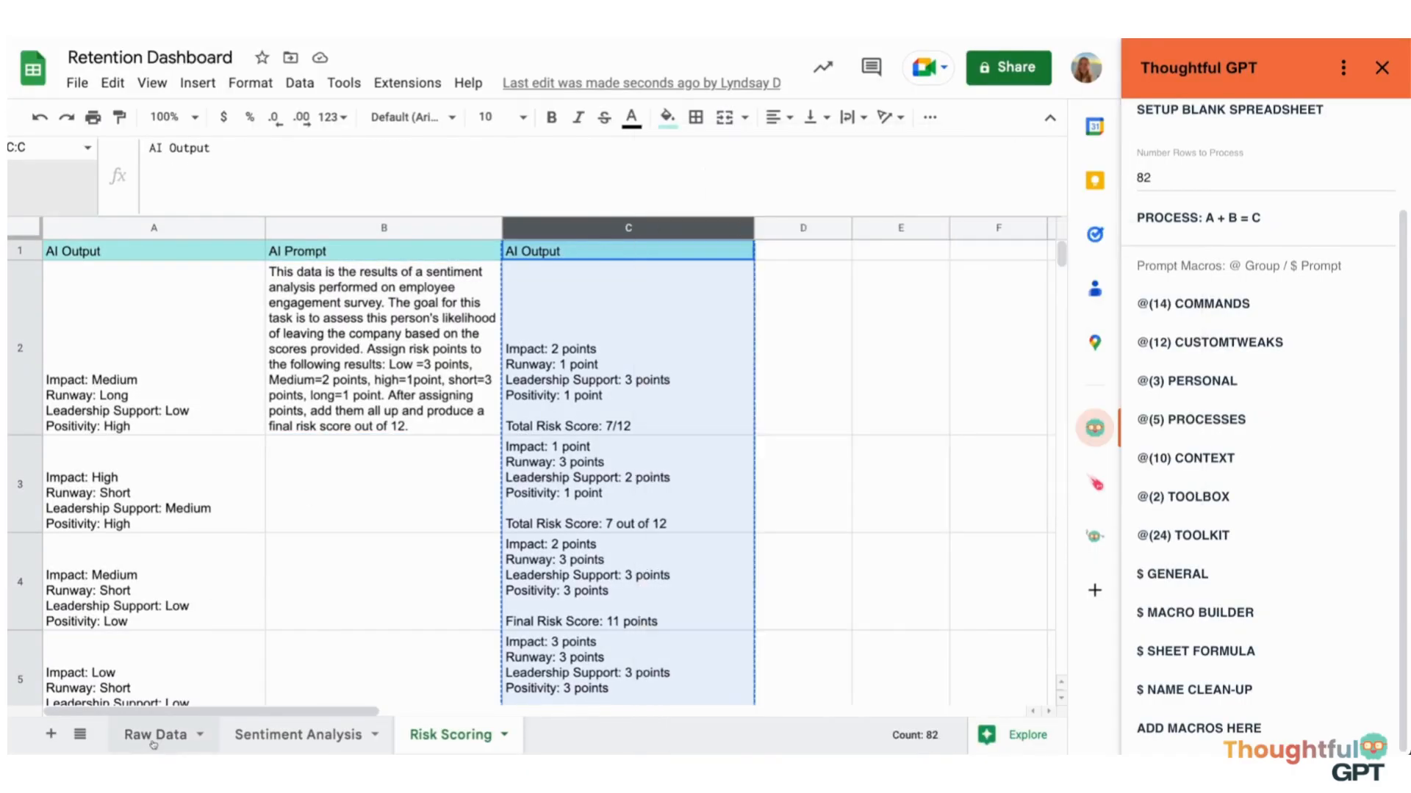
click(155, 735)
scroll(870, 427, right, 2)
click(461, 265)
right_click(461, 264)
mouse_move(514, 252)
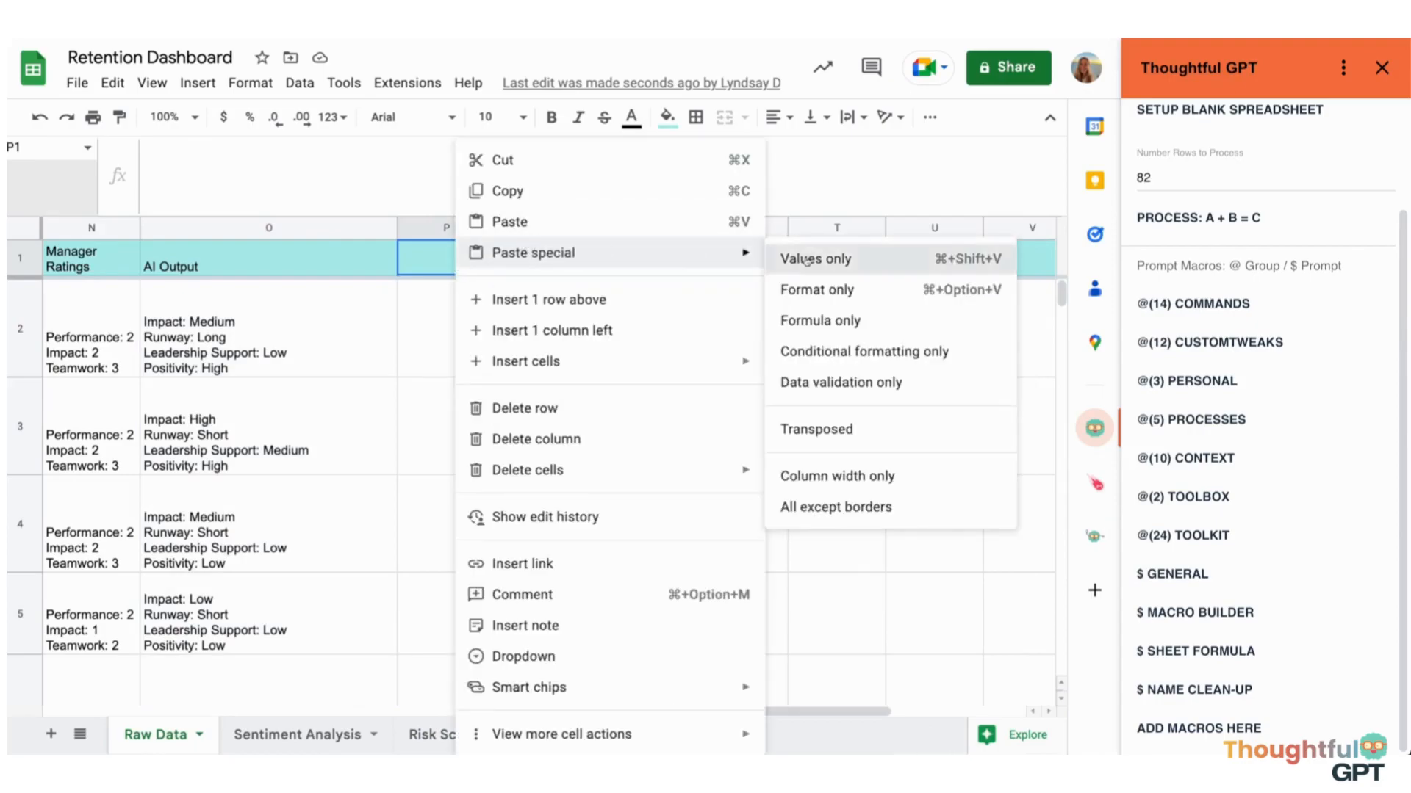
click(781, 255)
drag(494, 230, 583, 229)
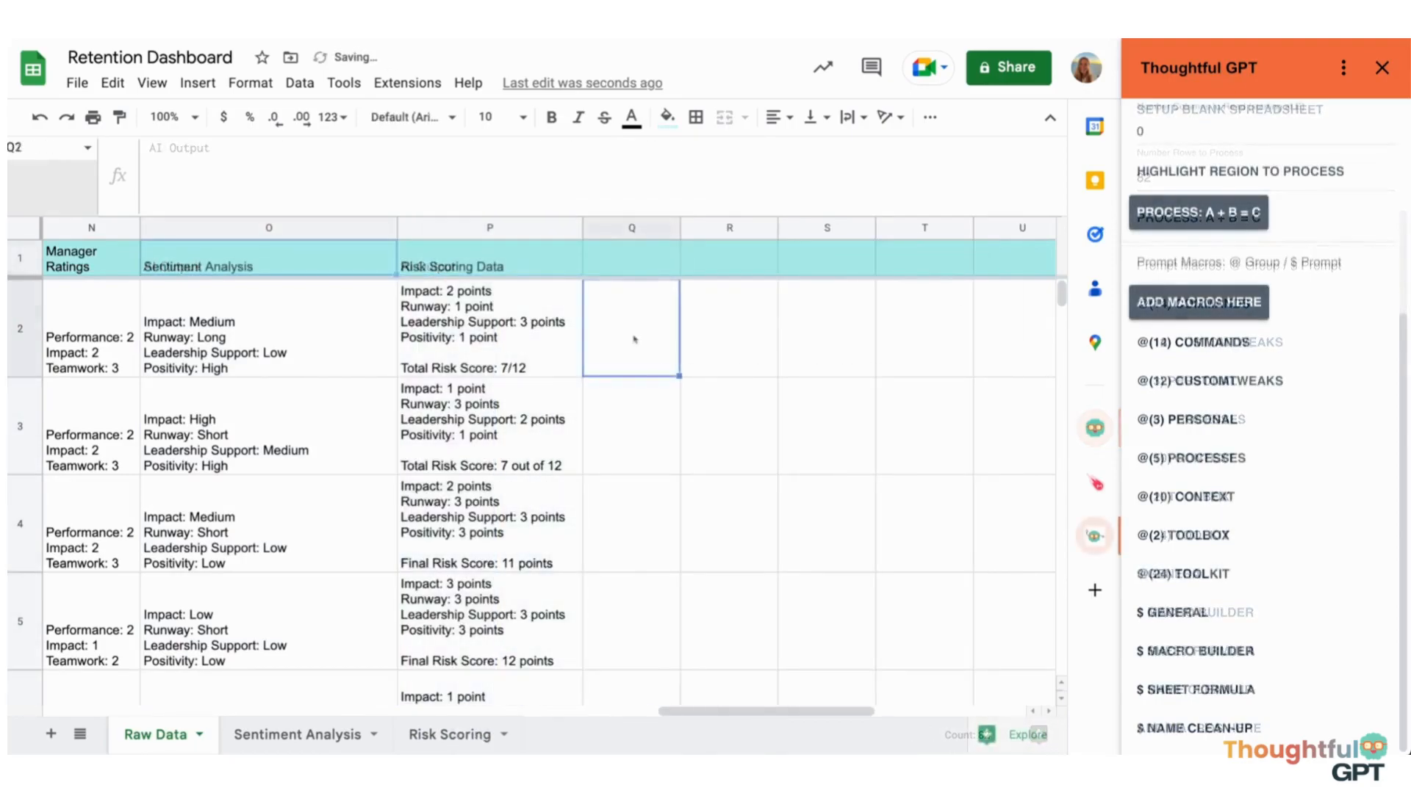
Use the Sheet Formula macro in Q2 to extract the number after "Score: " from P2 with regular expressions, and fill it down to Q82
text(Extract the number that comes after the phra)
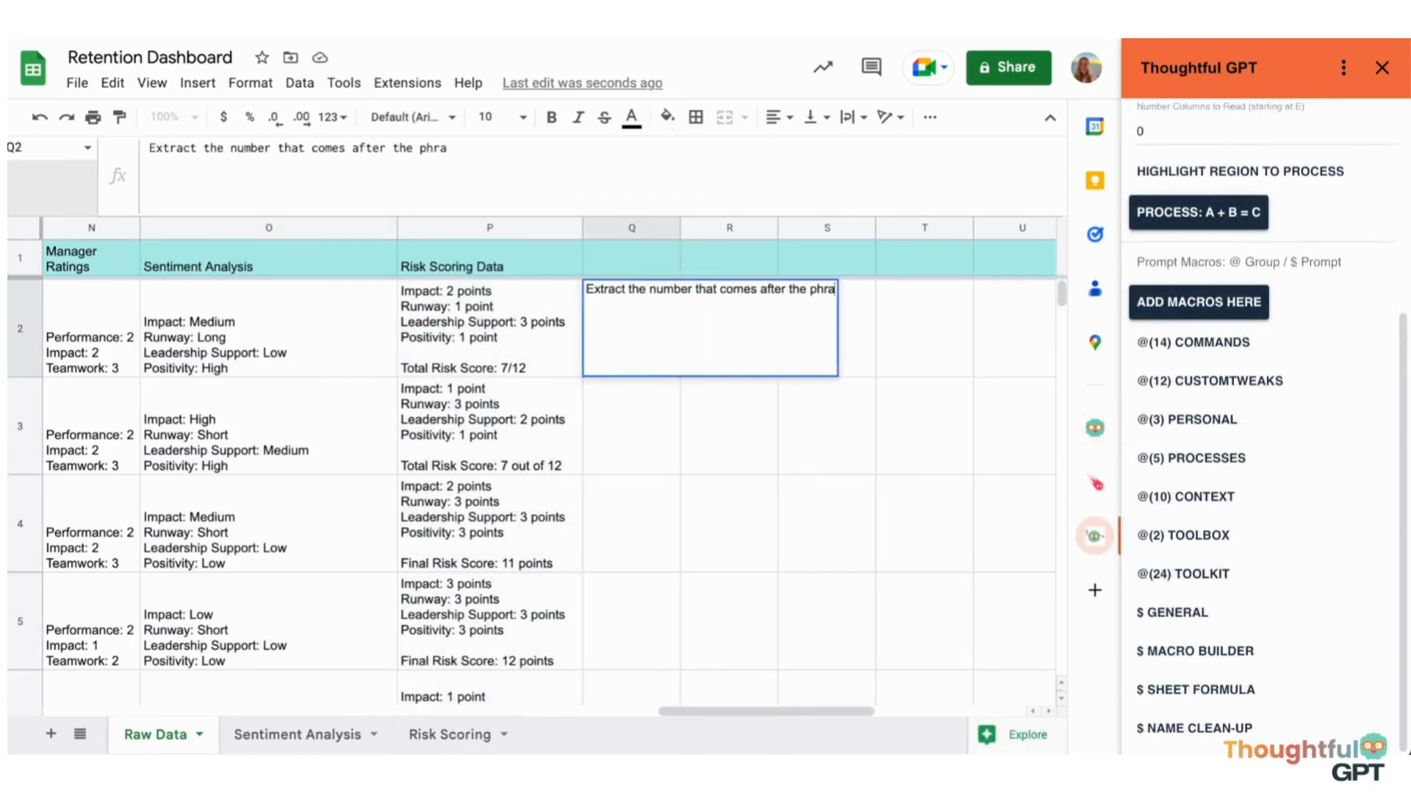
text(se "Score: " from)
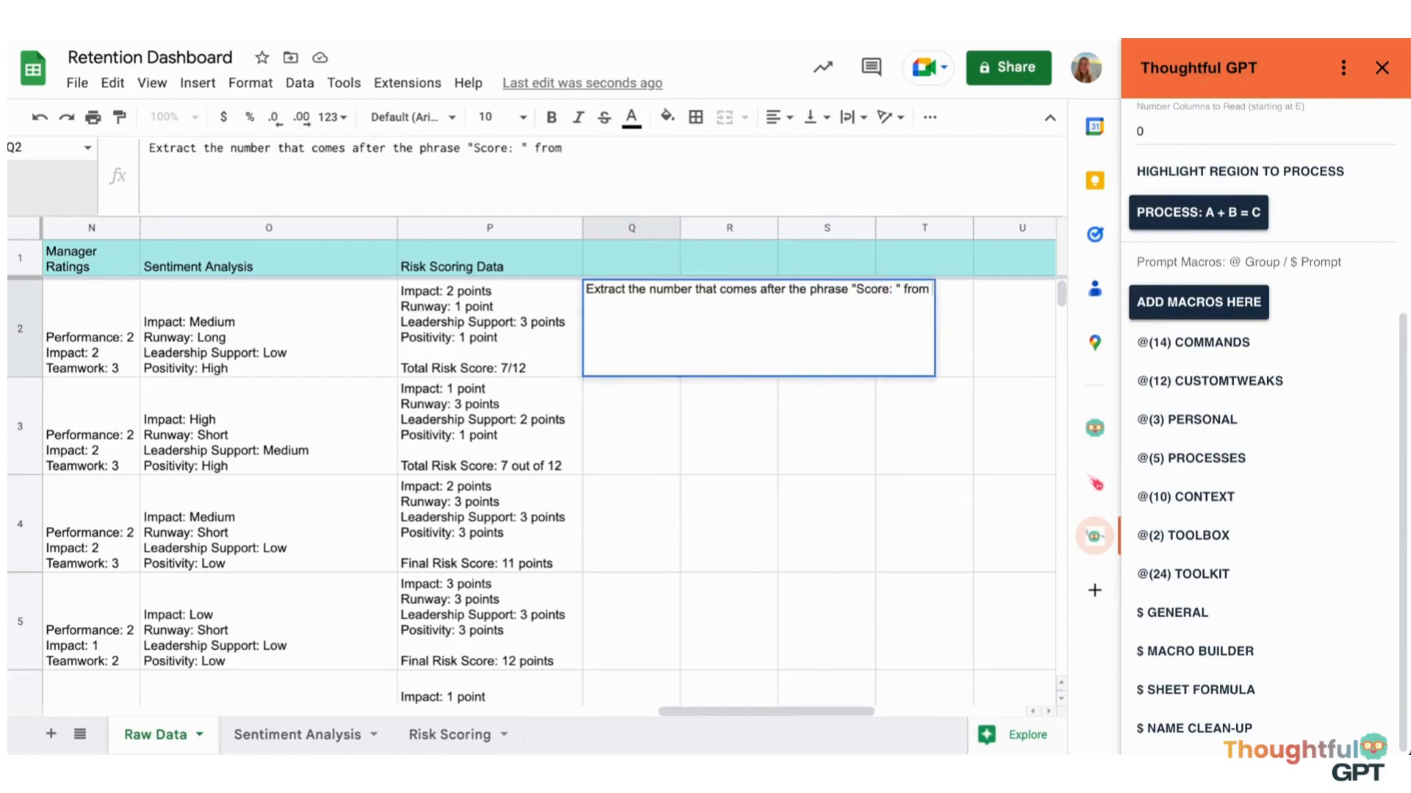
text( cell P2 and insert it into this cell. Use regular expressions)
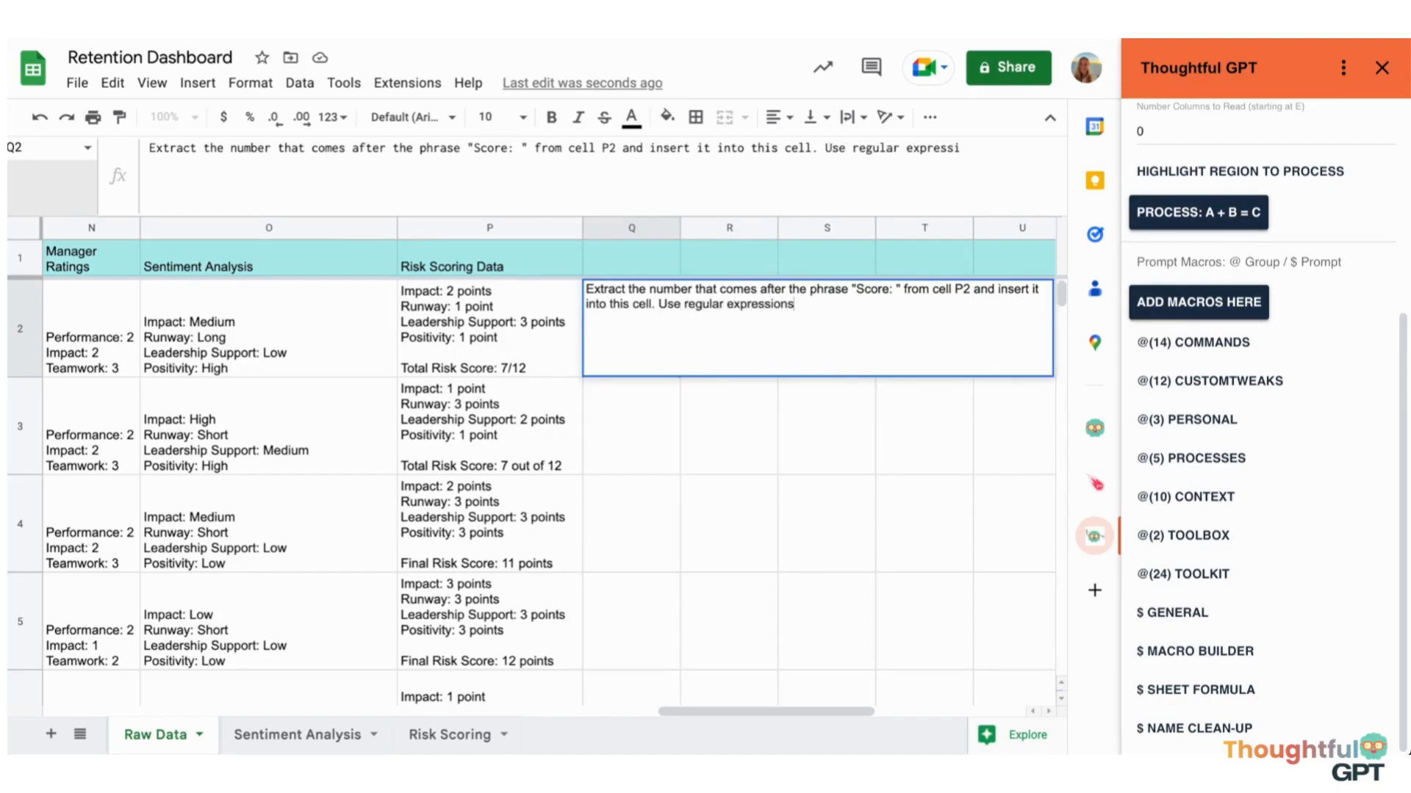
key(Return)
click(635, 338)
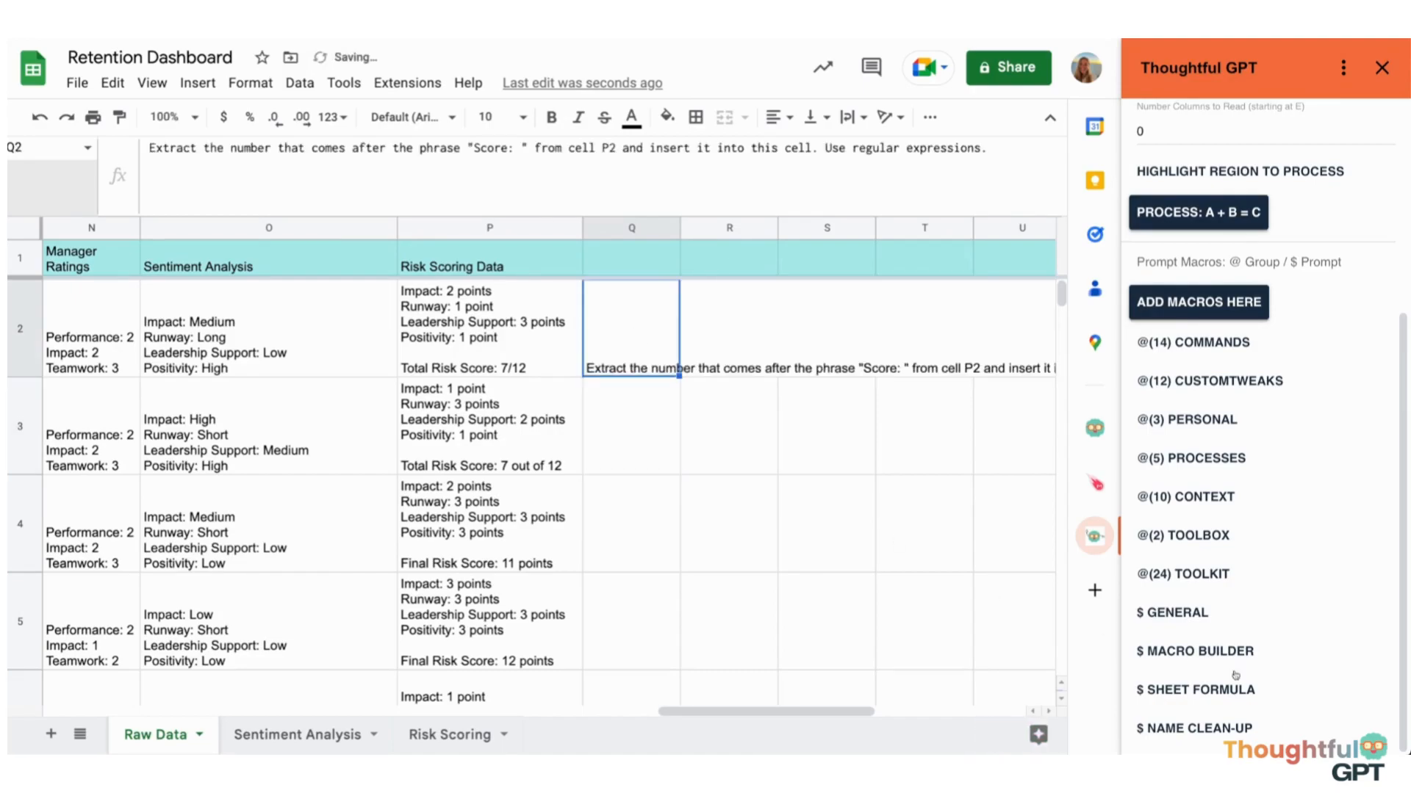
click(1214, 693)
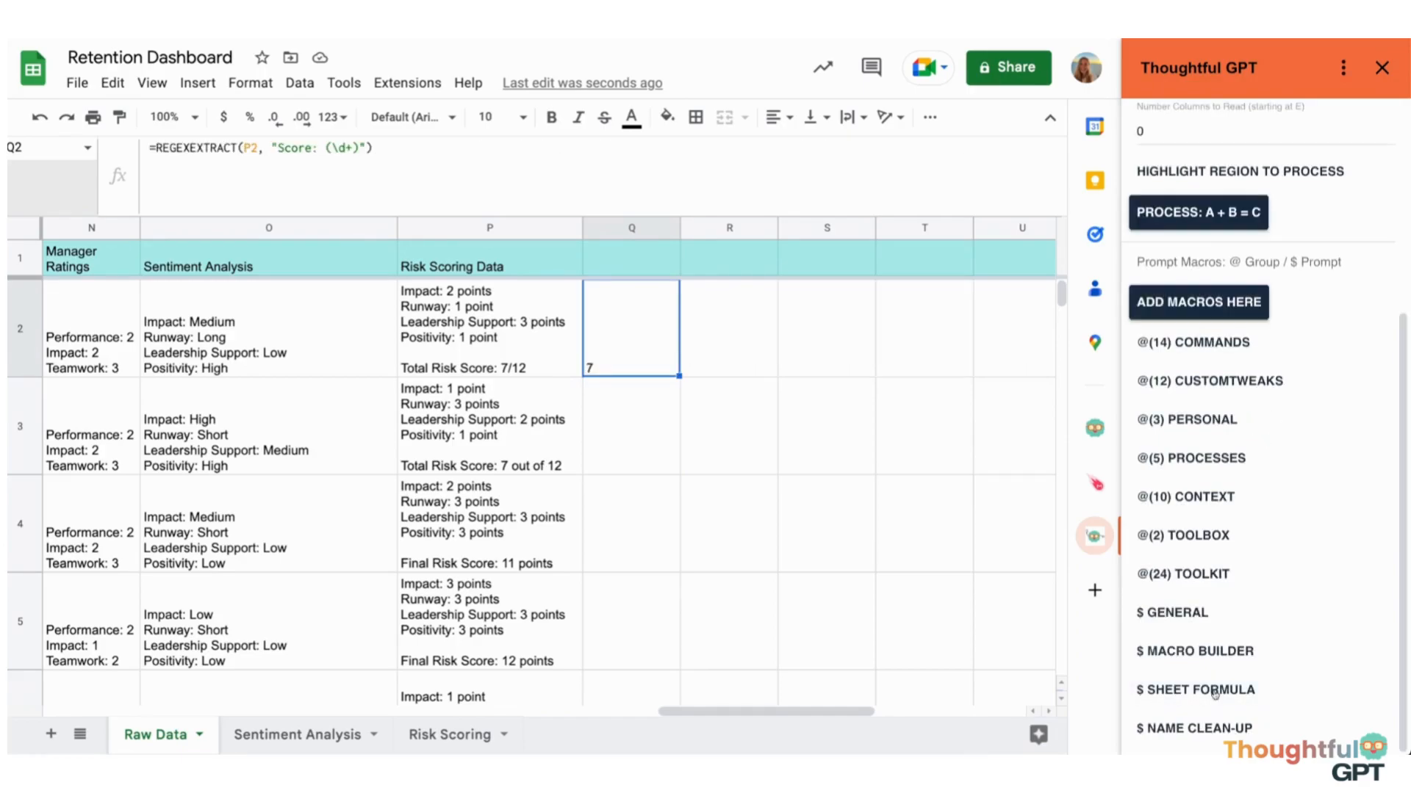
drag(678, 375, 662, 579)
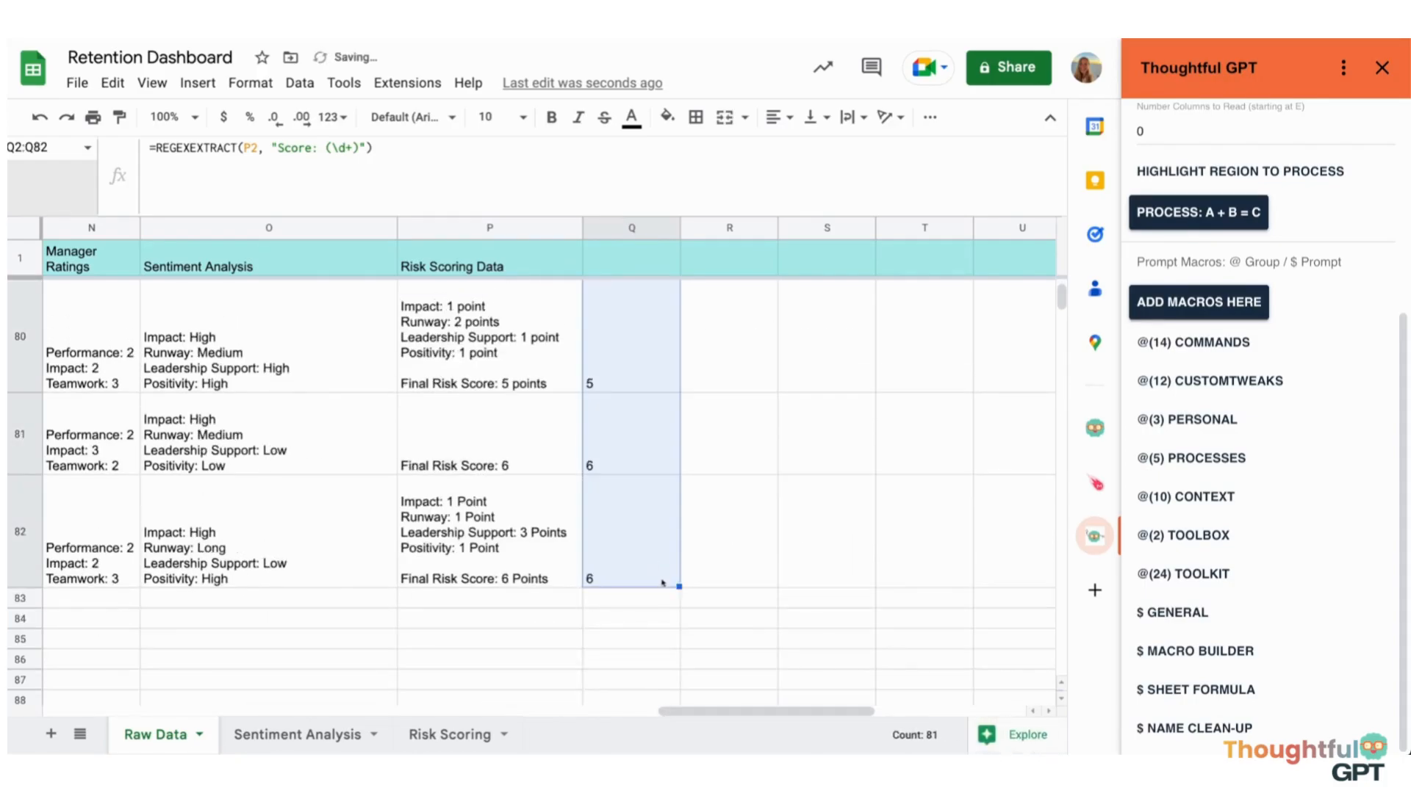
Enter "Give me the average of cells Q2-Q82." in Q84 and convert it to a formula with the Sheet Formula macro
click(646, 618)
text(Give me the a)
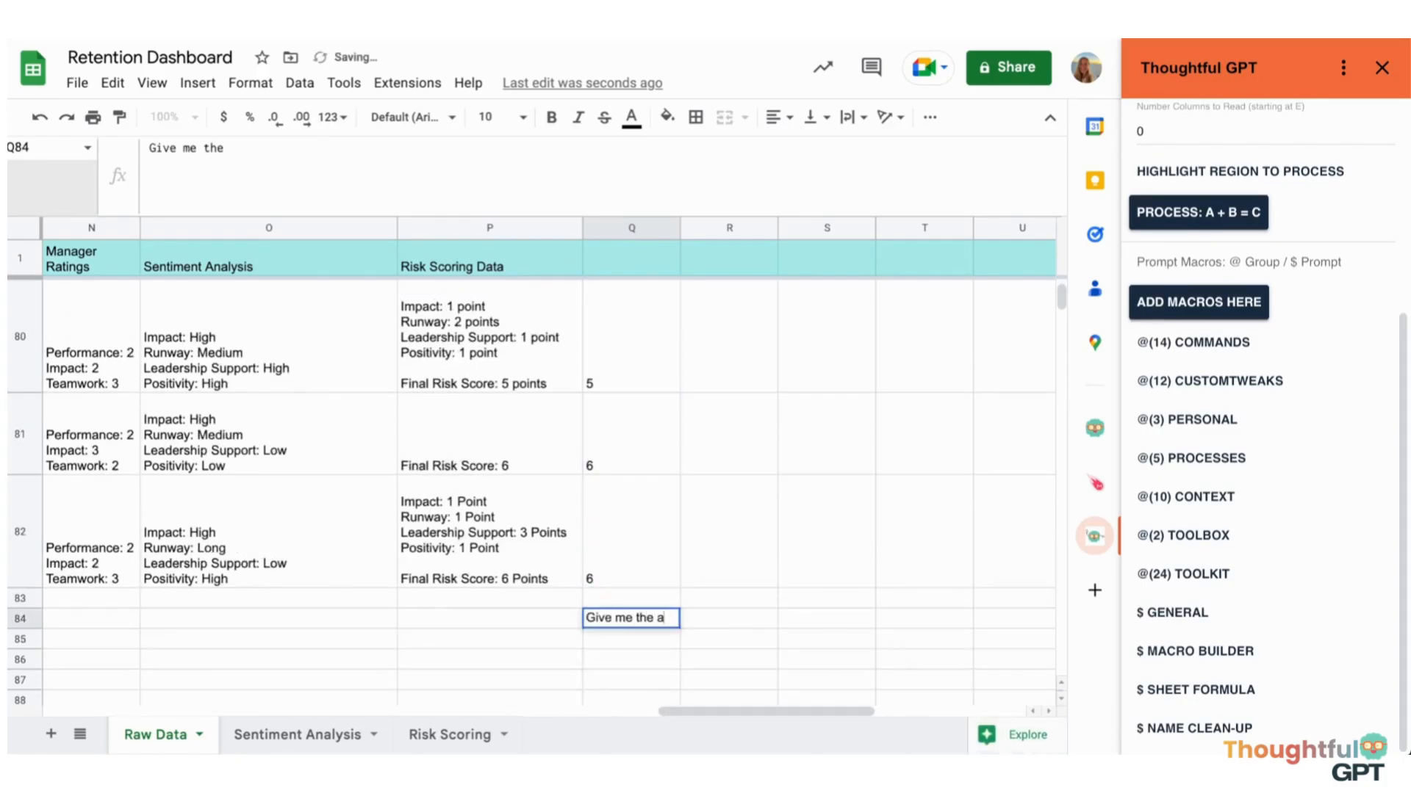
text(verage of cell)
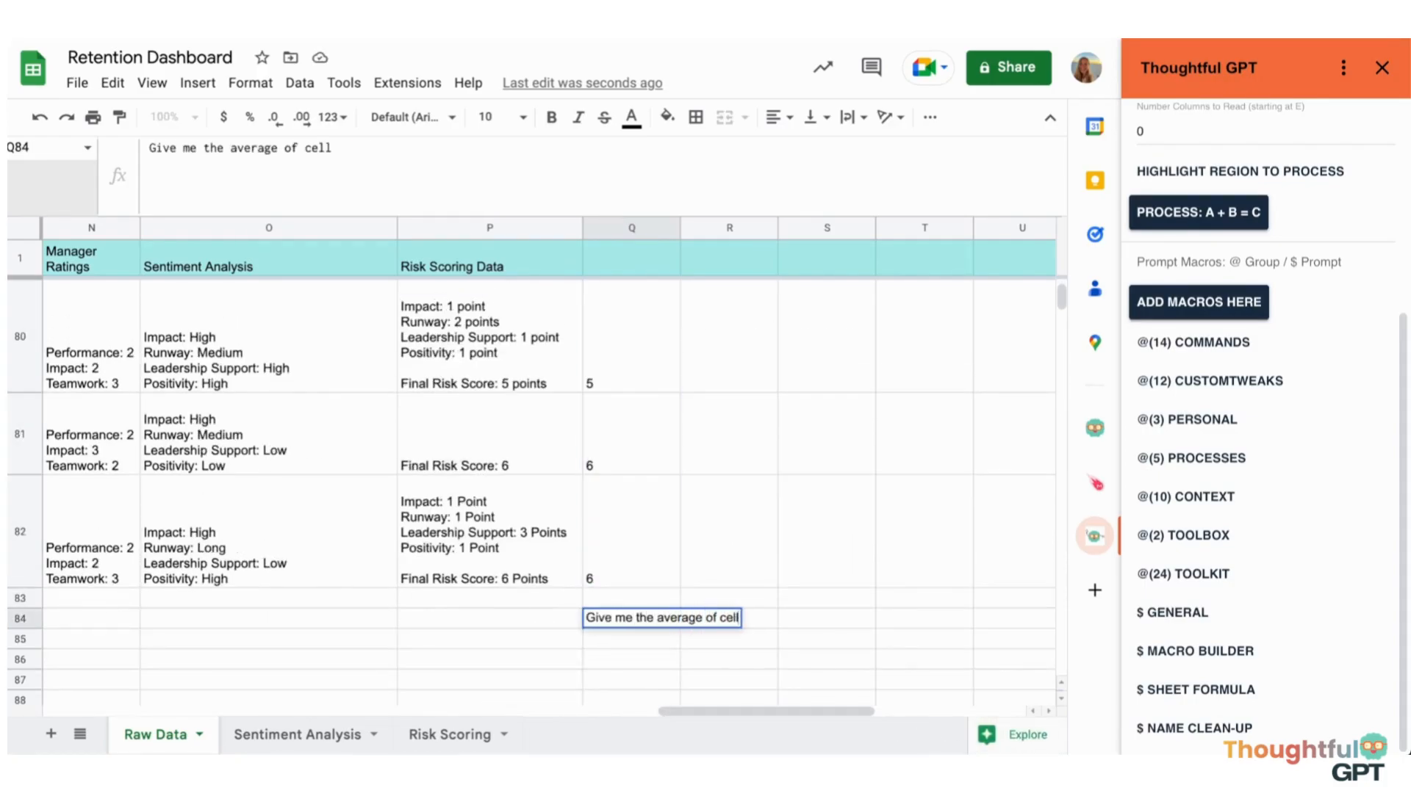
text(s Q2-Q8)
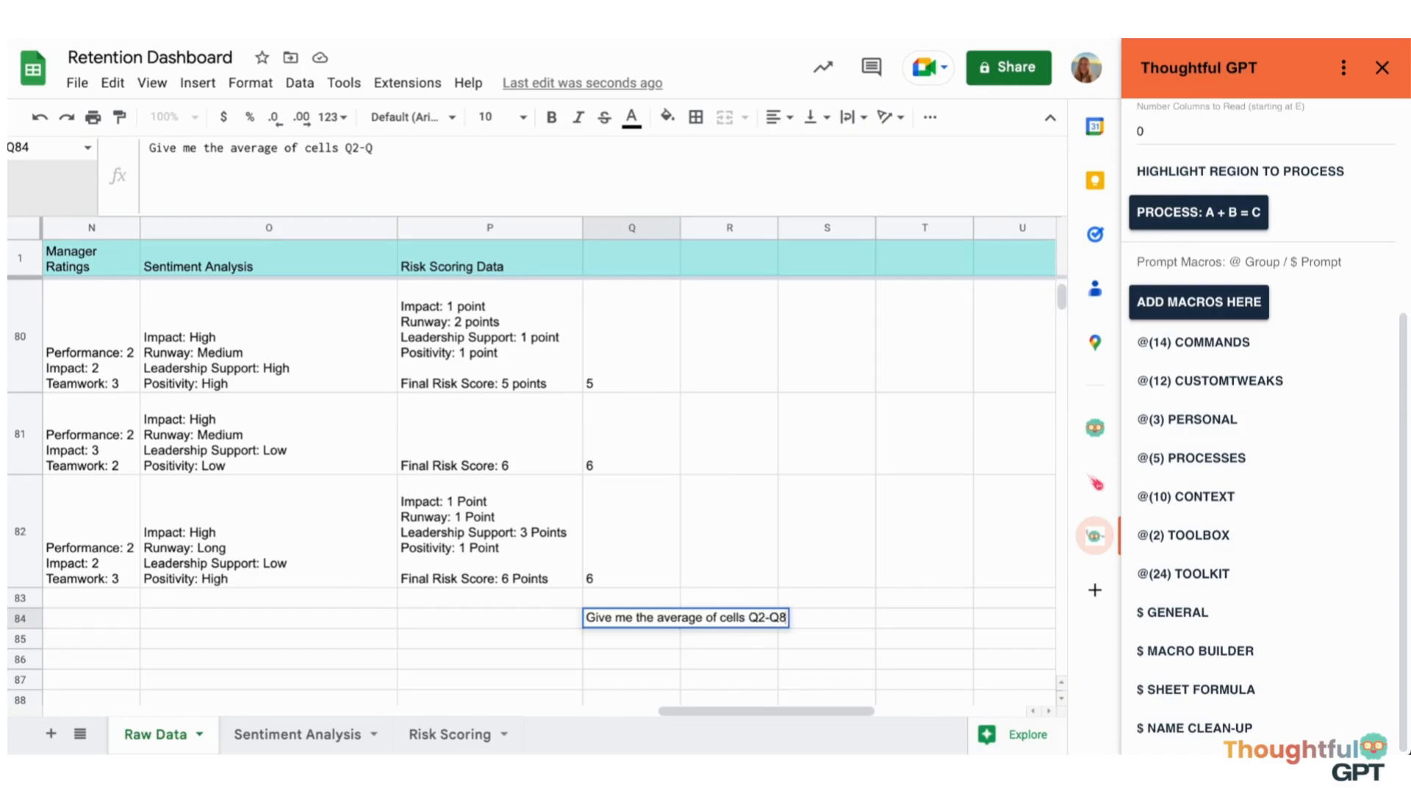
text(2.)
click(1192, 691)
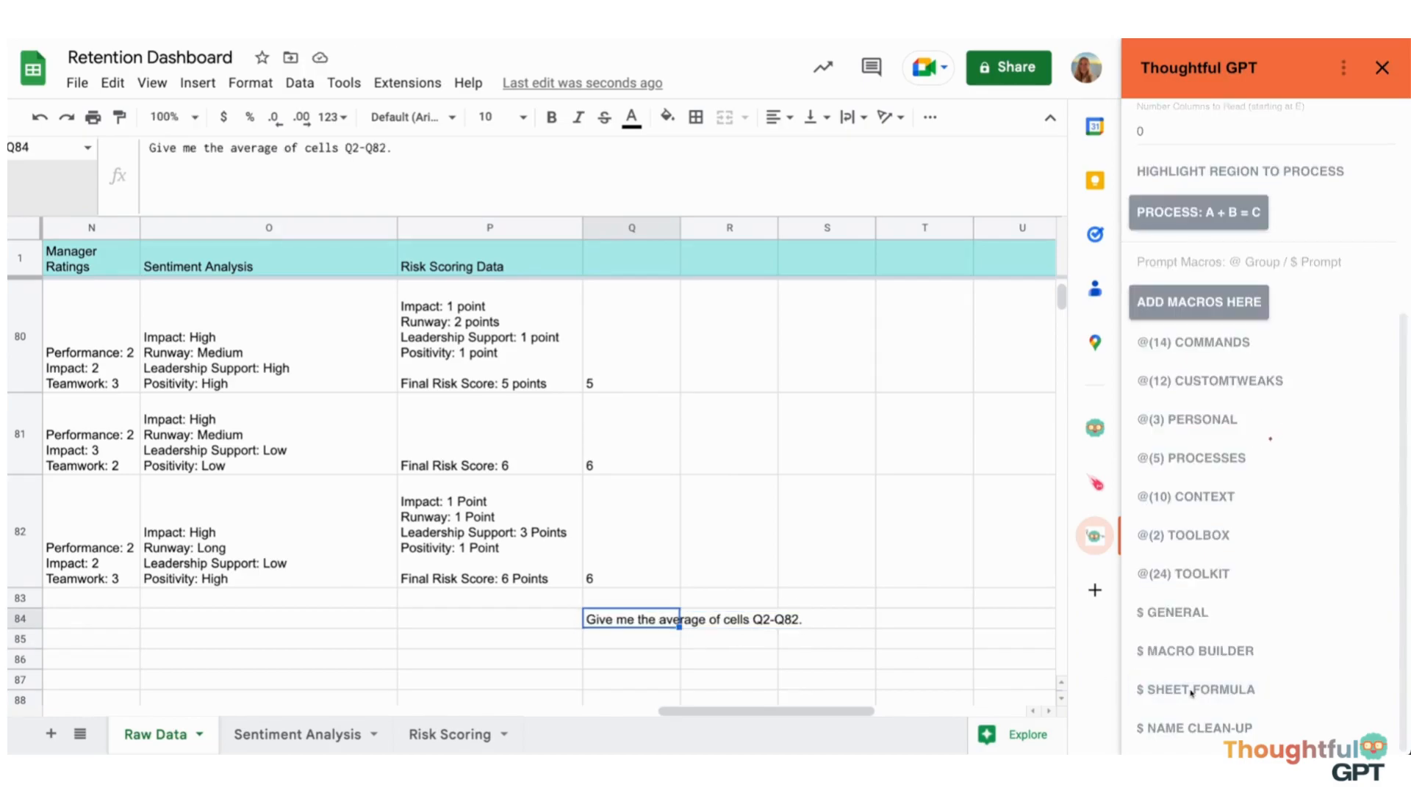
Create a pivot table from the entire Raw Data sheet on a new sheet and name that sheet "Risk Score By Team"
click(23, 228)
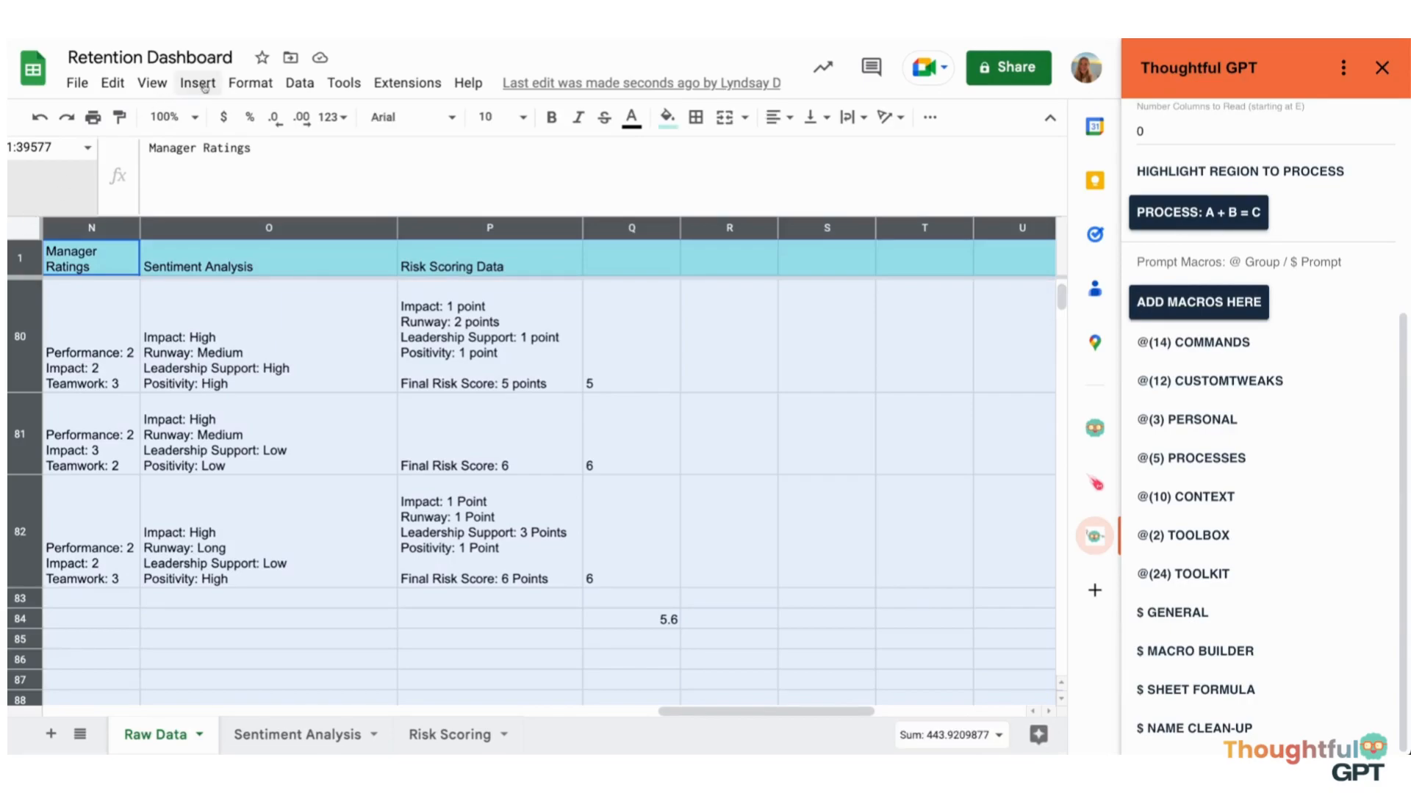
click(204, 86)
click(252, 321)
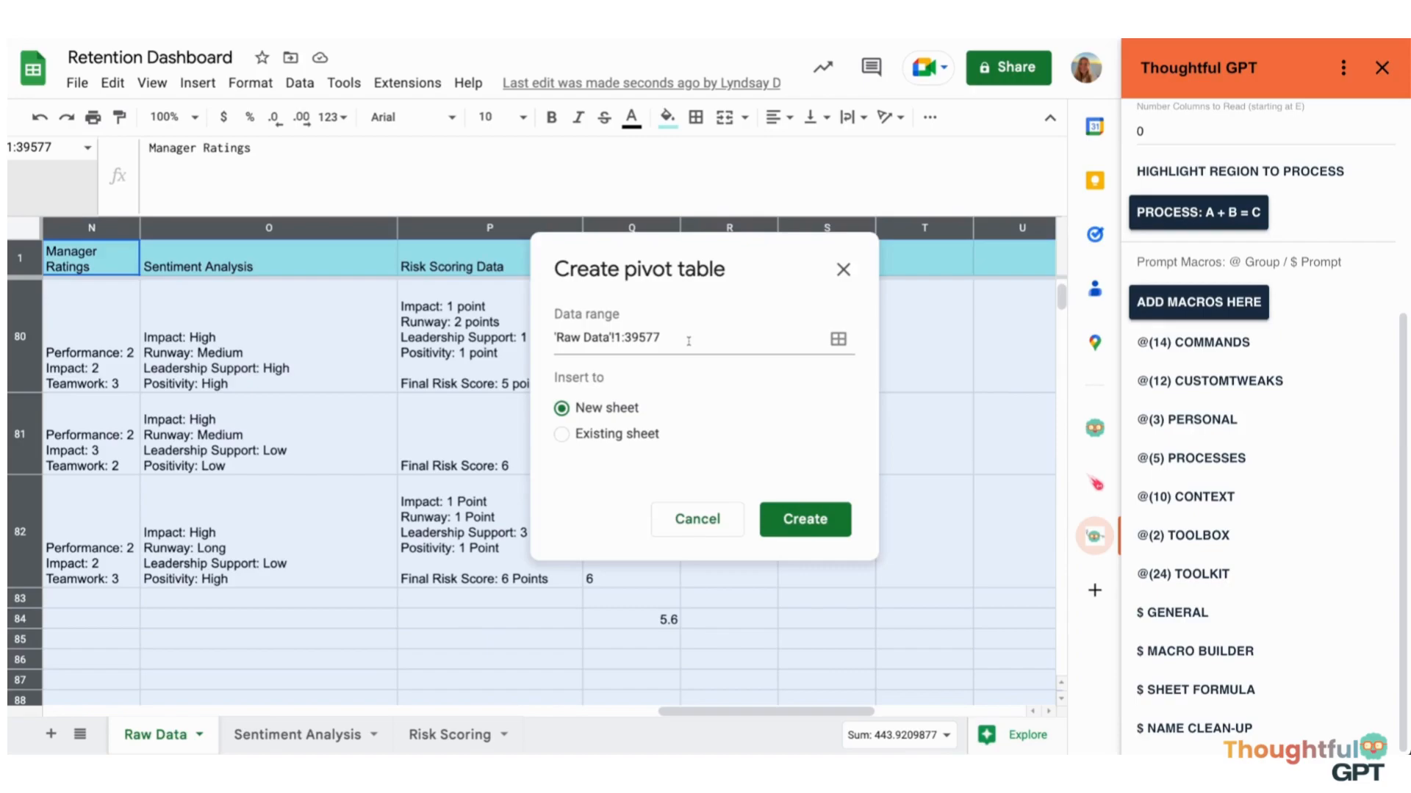
click(805, 519)
double_click(256, 734)
text(Risk Score By Team)
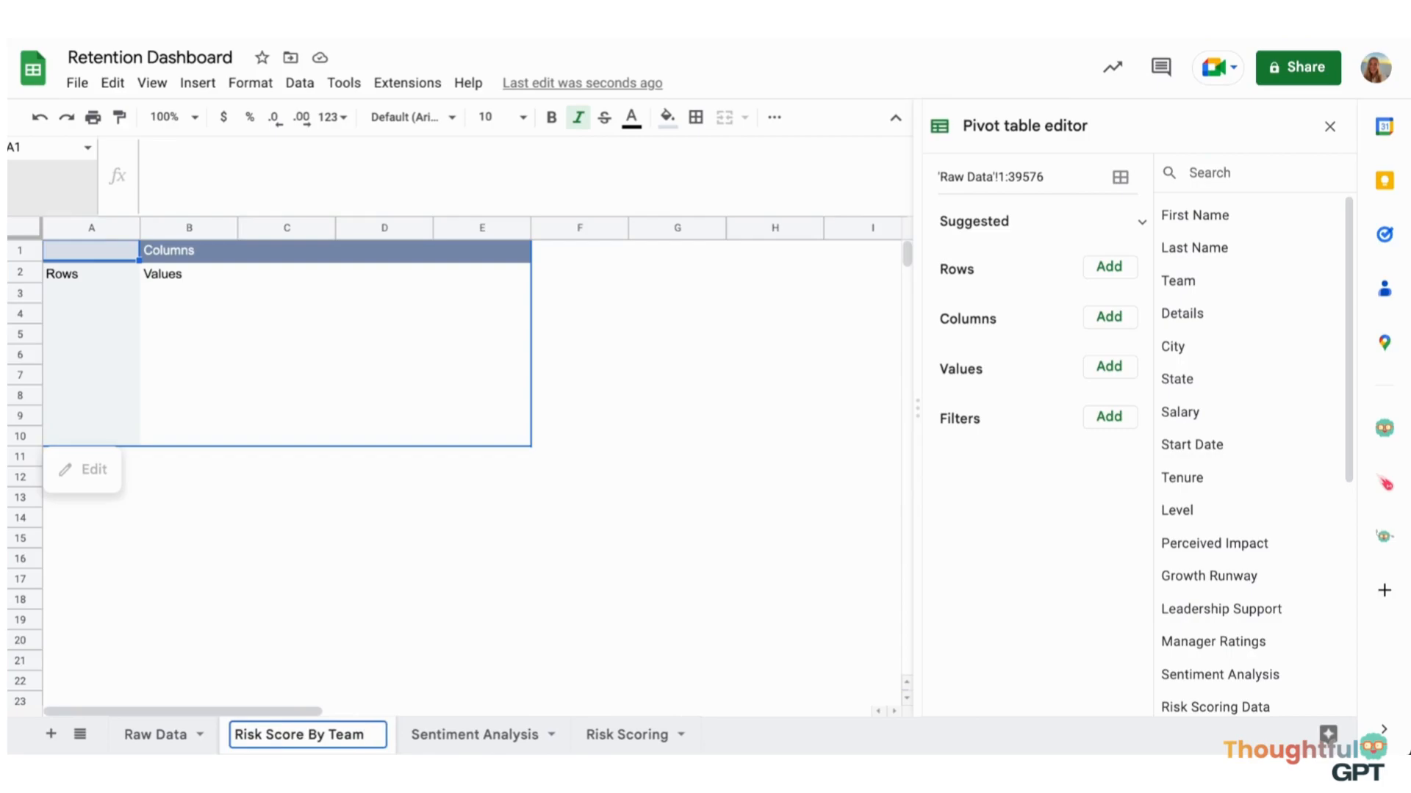
Group the pivot table rows by Team and add Tenure as a value summarised by AVERAGE
key(Return)
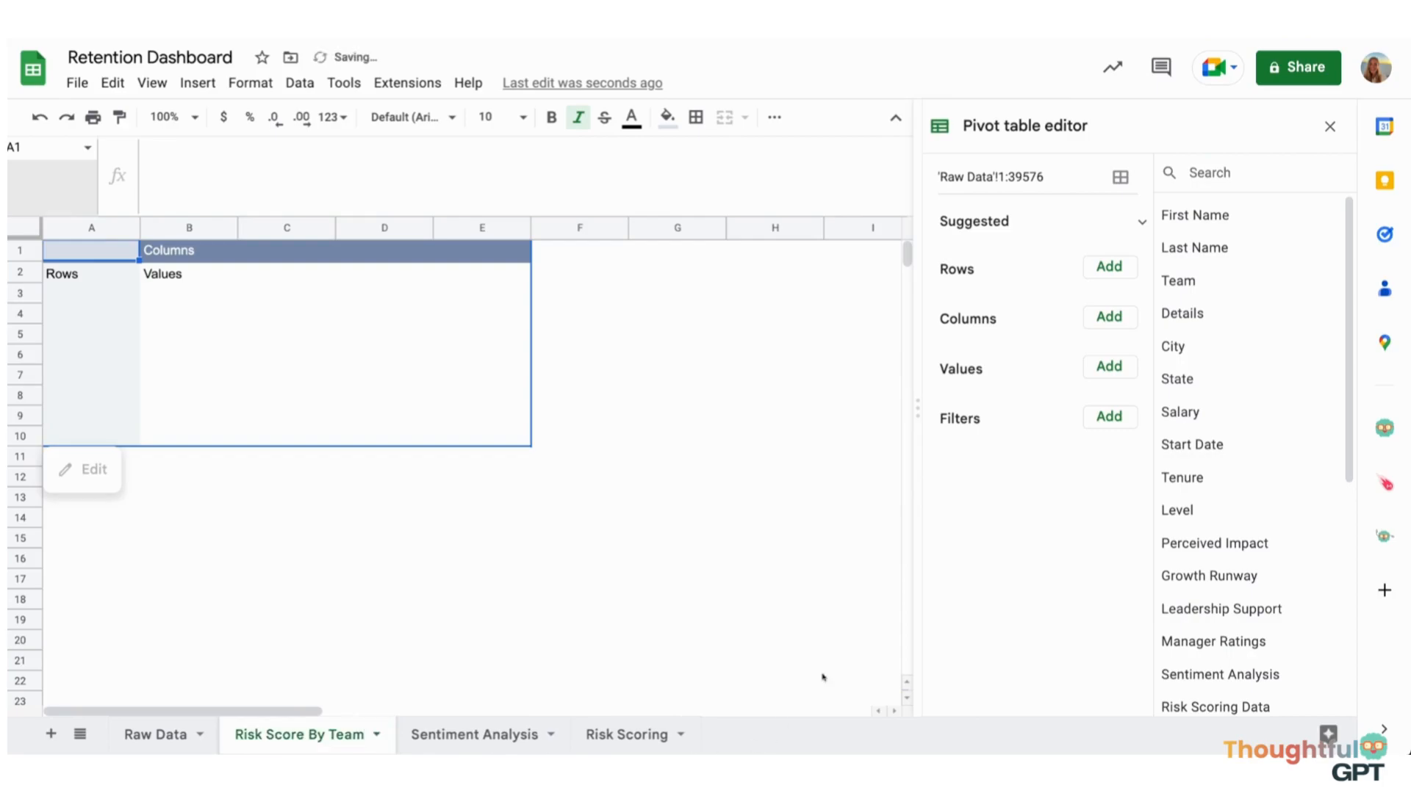
click(1109, 267)
click(1135, 180)
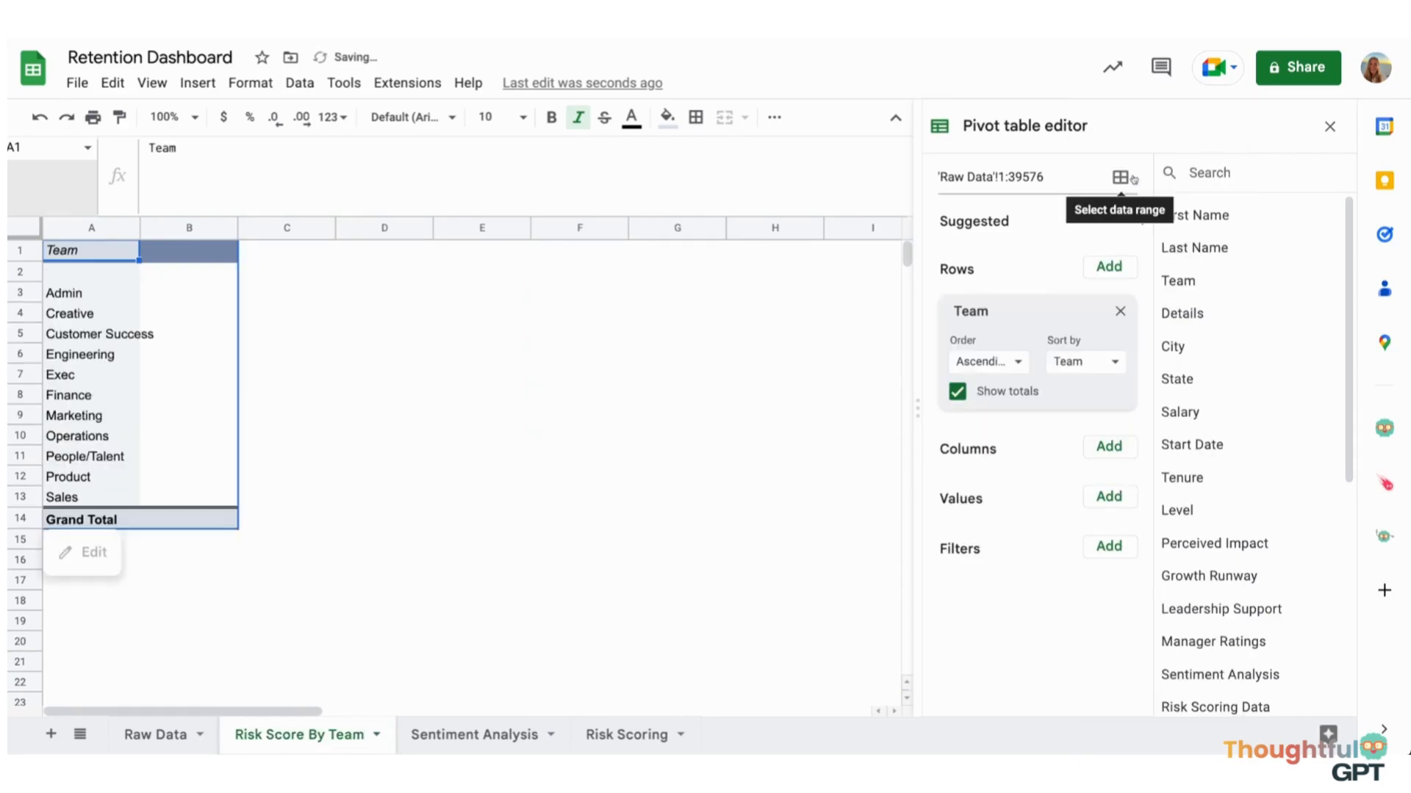
click(1093, 497)
click(1124, 403)
click(1012, 594)
click(1035, 312)
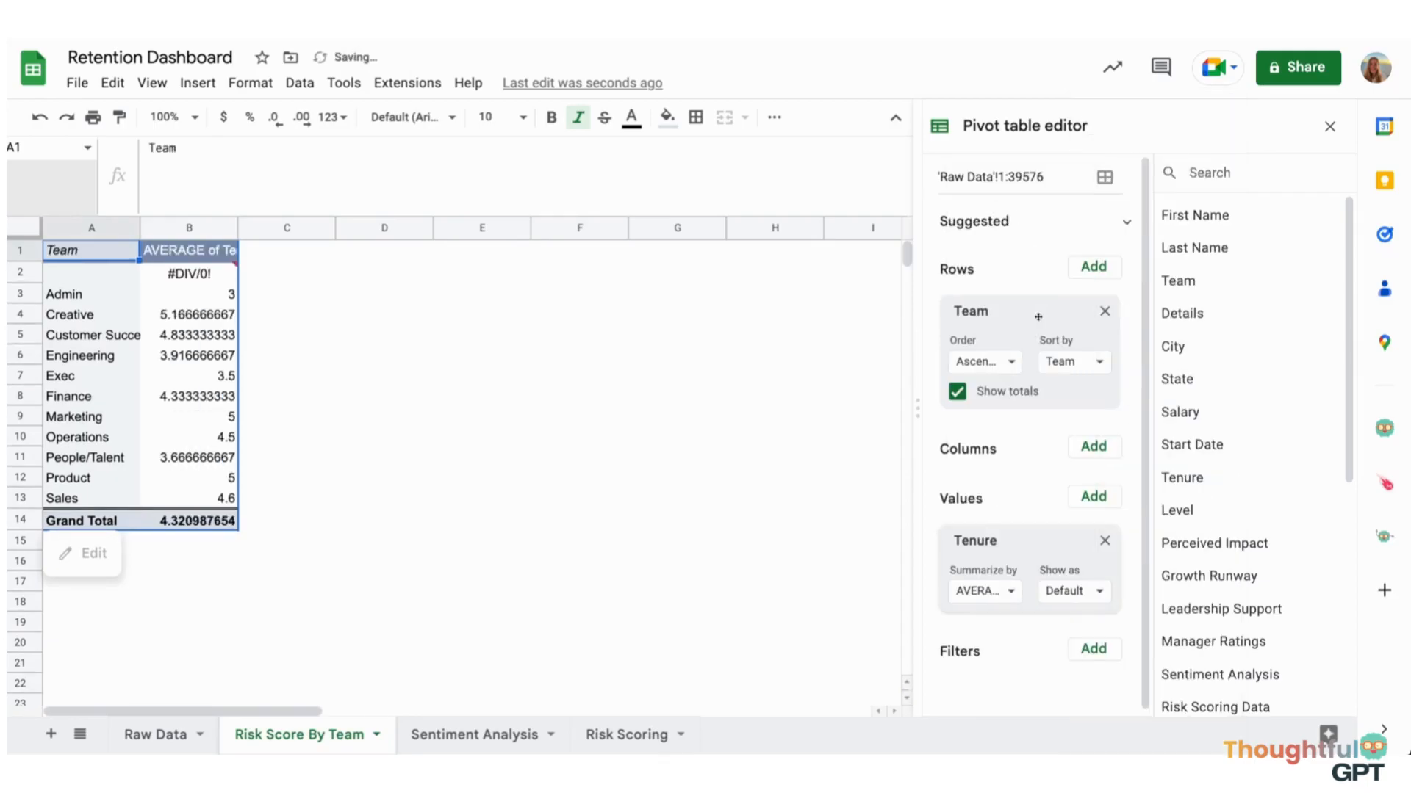
Add Risk Score to the pivot table values, summarised by AVERAGE
click(1094, 499)
click(1109, 671)
click(1008, 694)
click(1018, 413)
Add Risk Score to the pivot table values twice more, summarised once by MIN and once by MAX
scroll(1147, 569, down, 2)
click(1098, 393)
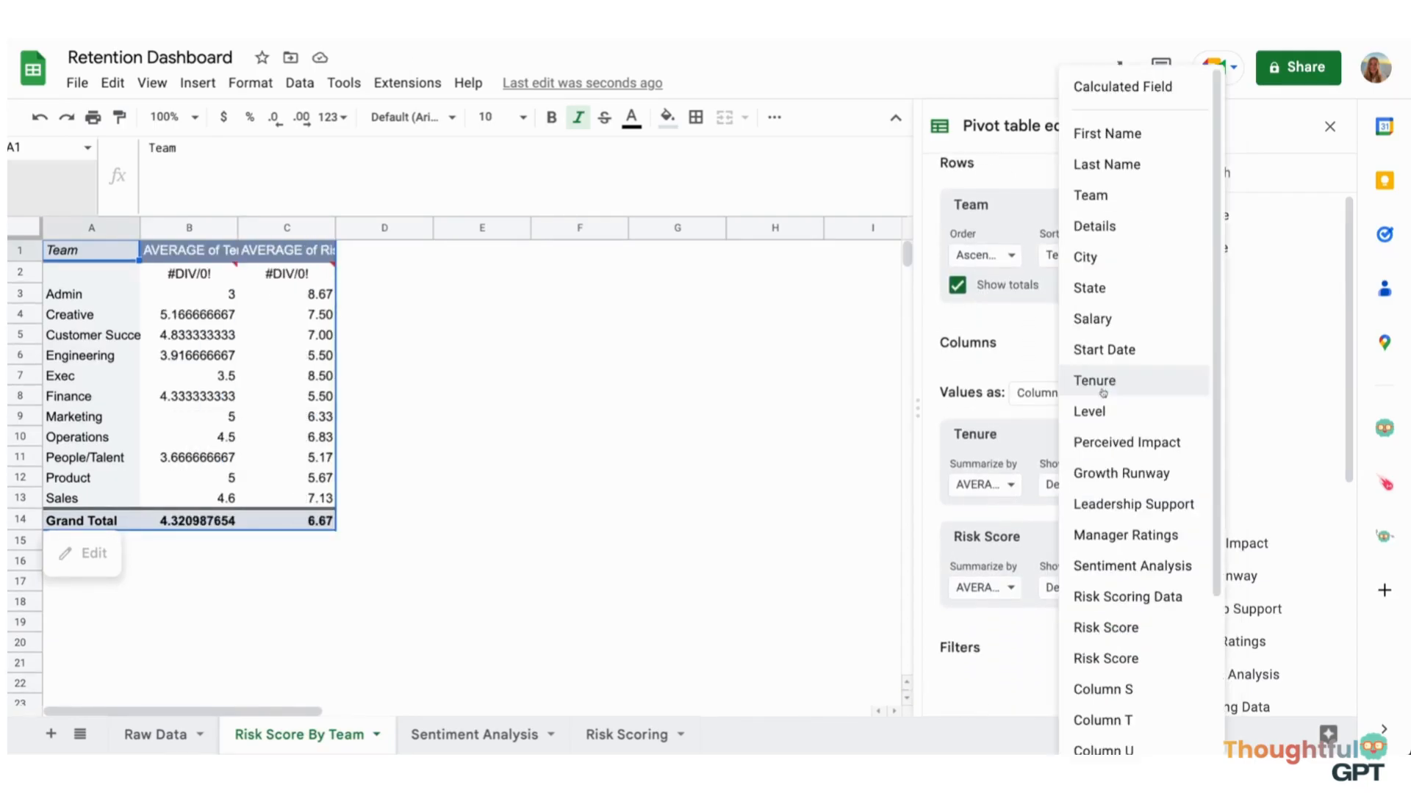
click(1108, 656)
click(992, 689)
click(1003, 472)
click(1100, 395)
click(1108, 657)
click(1000, 588)
click(999, 337)
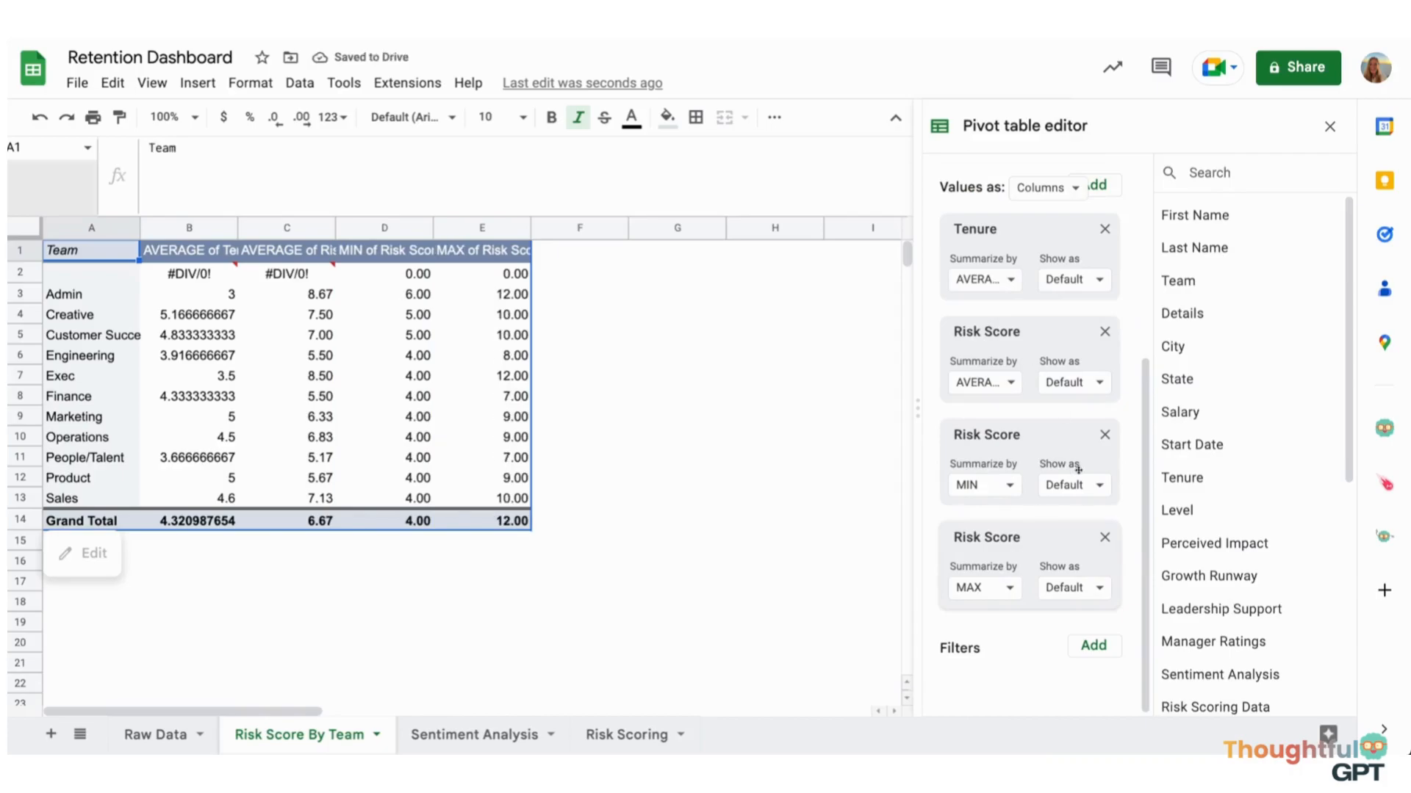
Add another Risk Score value to the pivot table, summarised by STDEV
click(1097, 189)
click(1108, 656)
click(985, 695)
click(1000, 567)
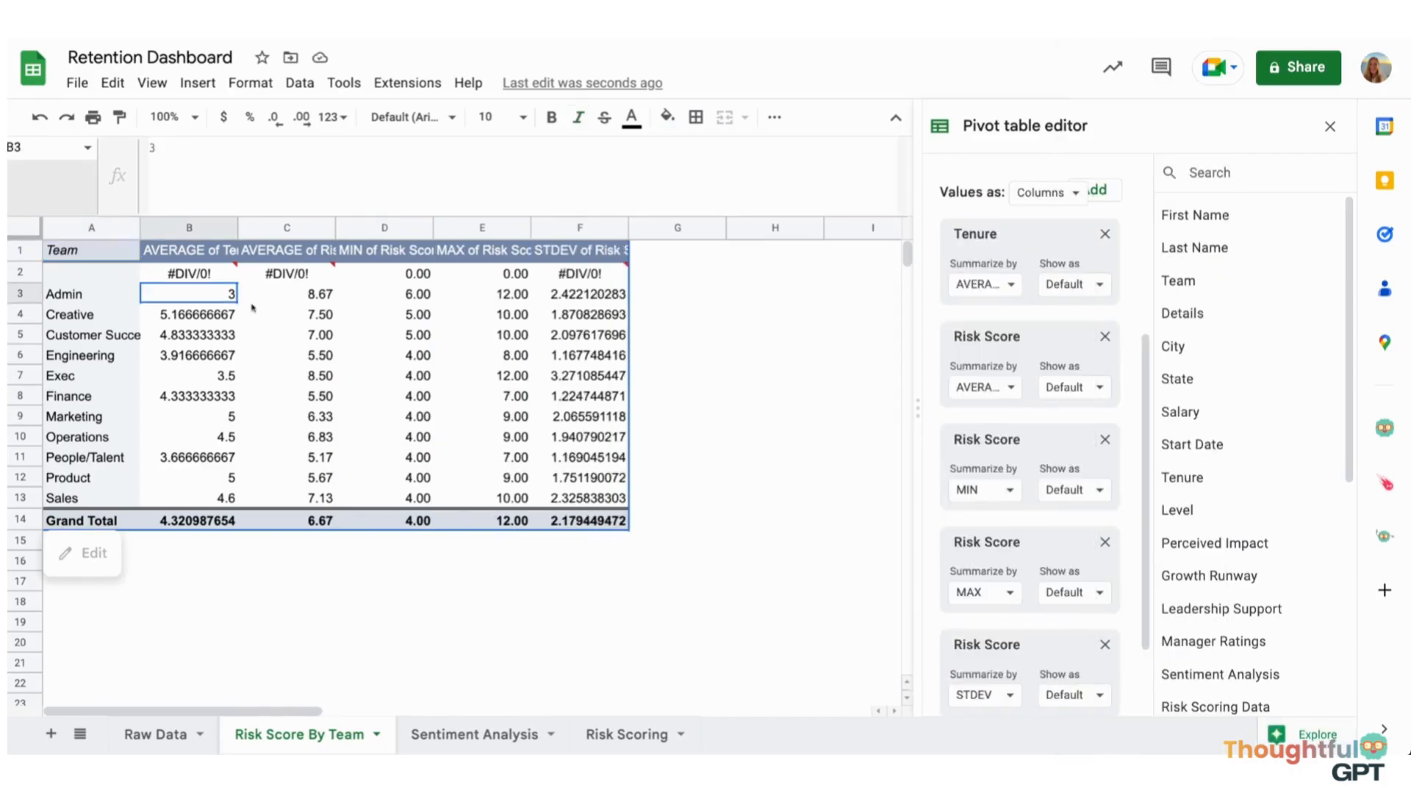
Format the pivot table values in B3:F13 to show two decimal places
drag(180, 298, 603, 498)
click(300, 118)
click(301, 118)
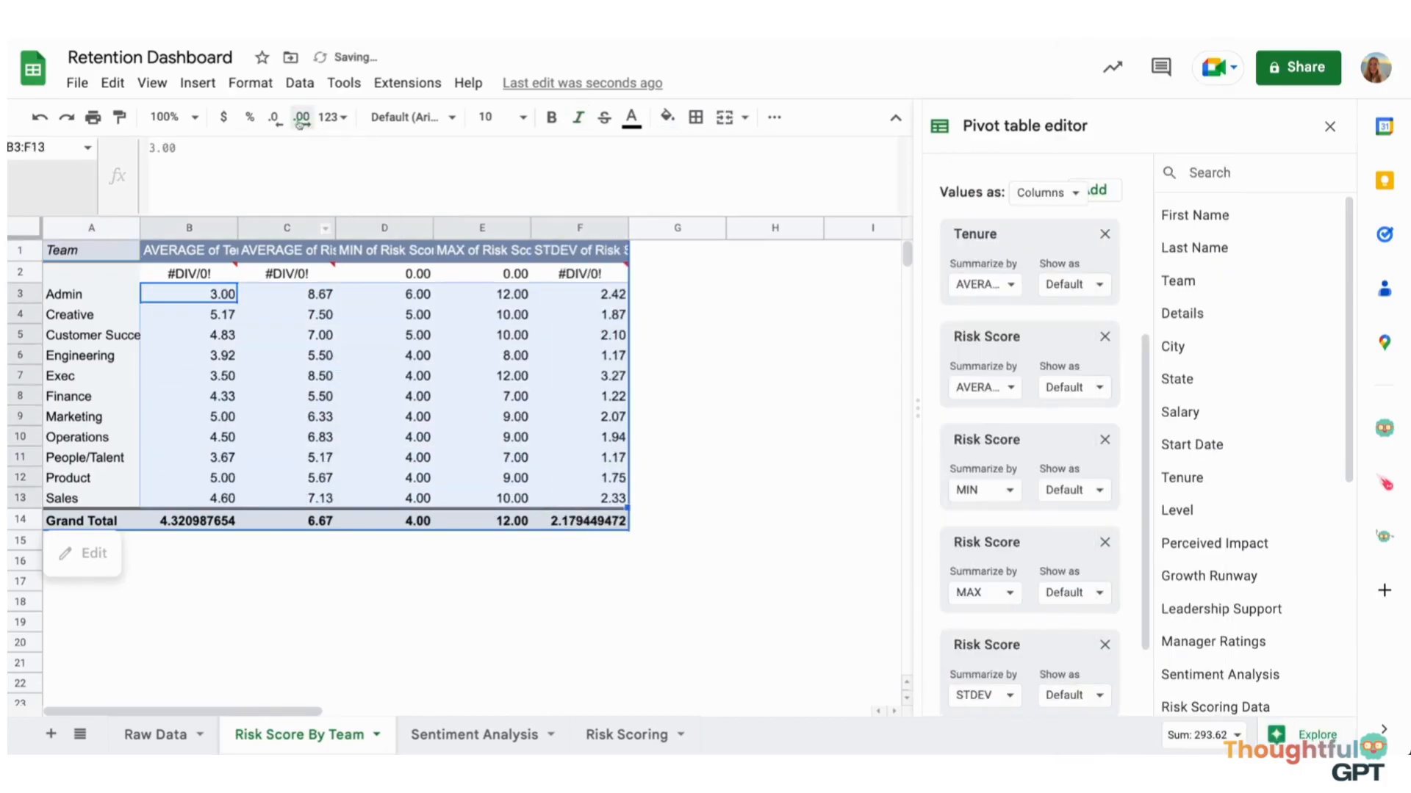
click(735, 413)
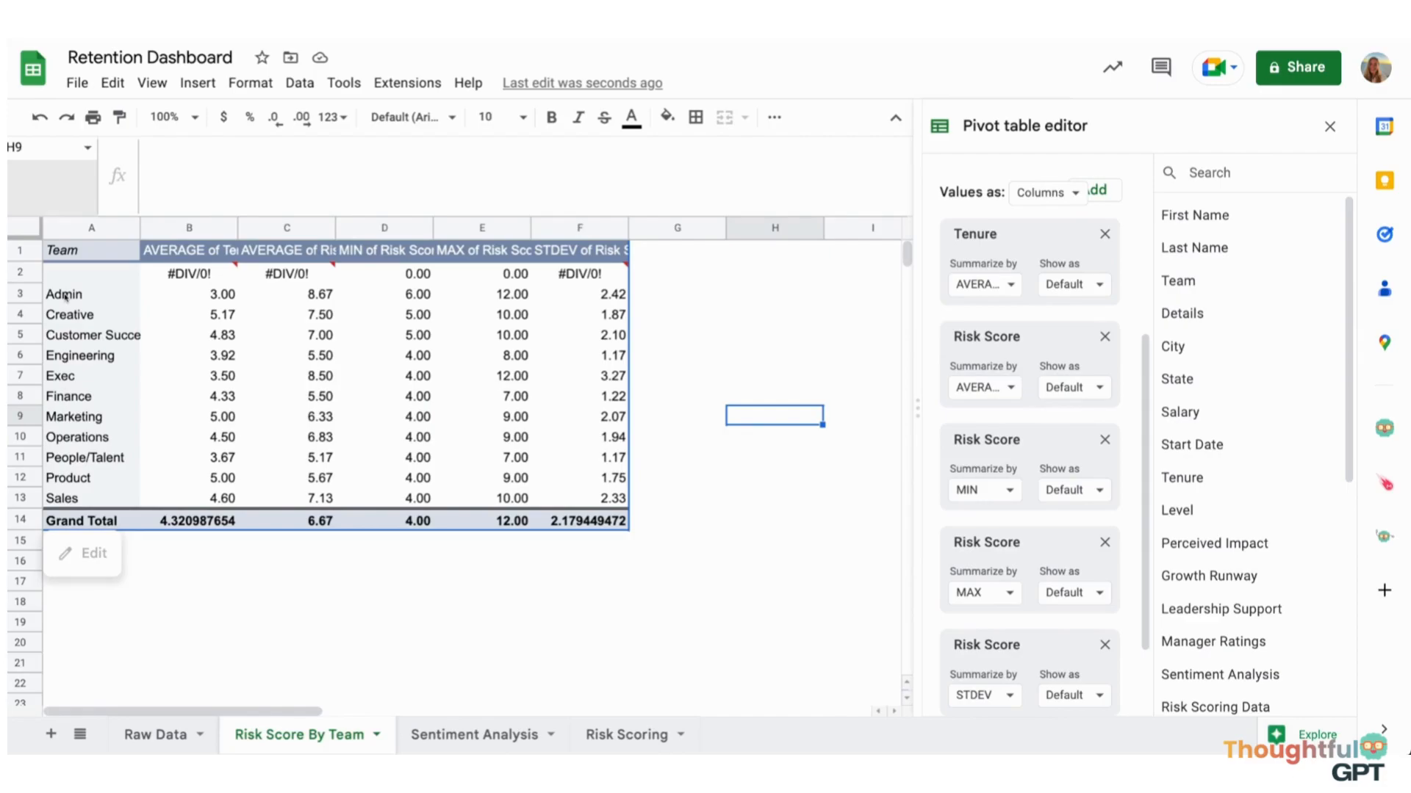
Insert a chart from A1:C13 comparing average tenure and average risk score by team, using the unstacked Column chart type
drag(70, 250, 309, 498)
click(198, 82)
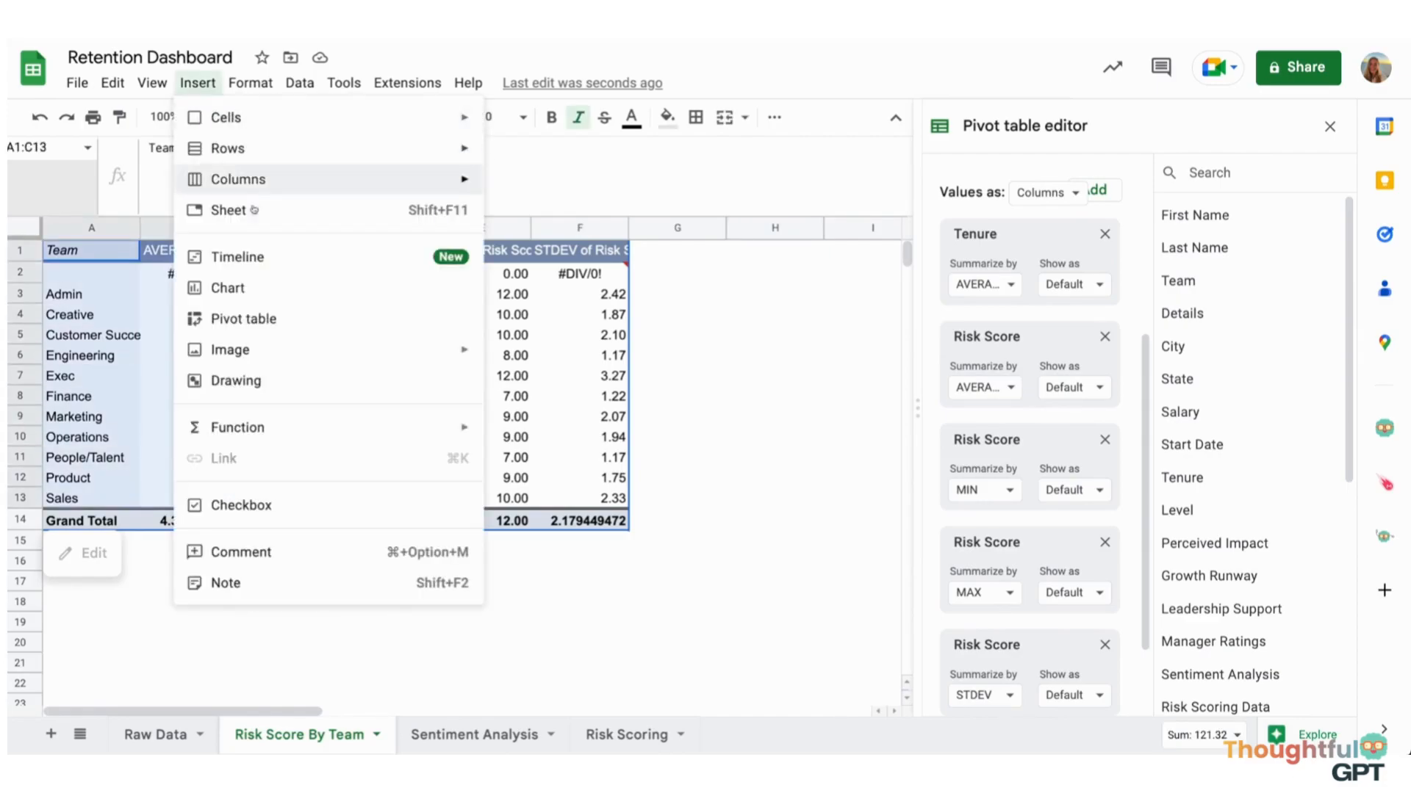
click(264, 288)
click(1264, 261)
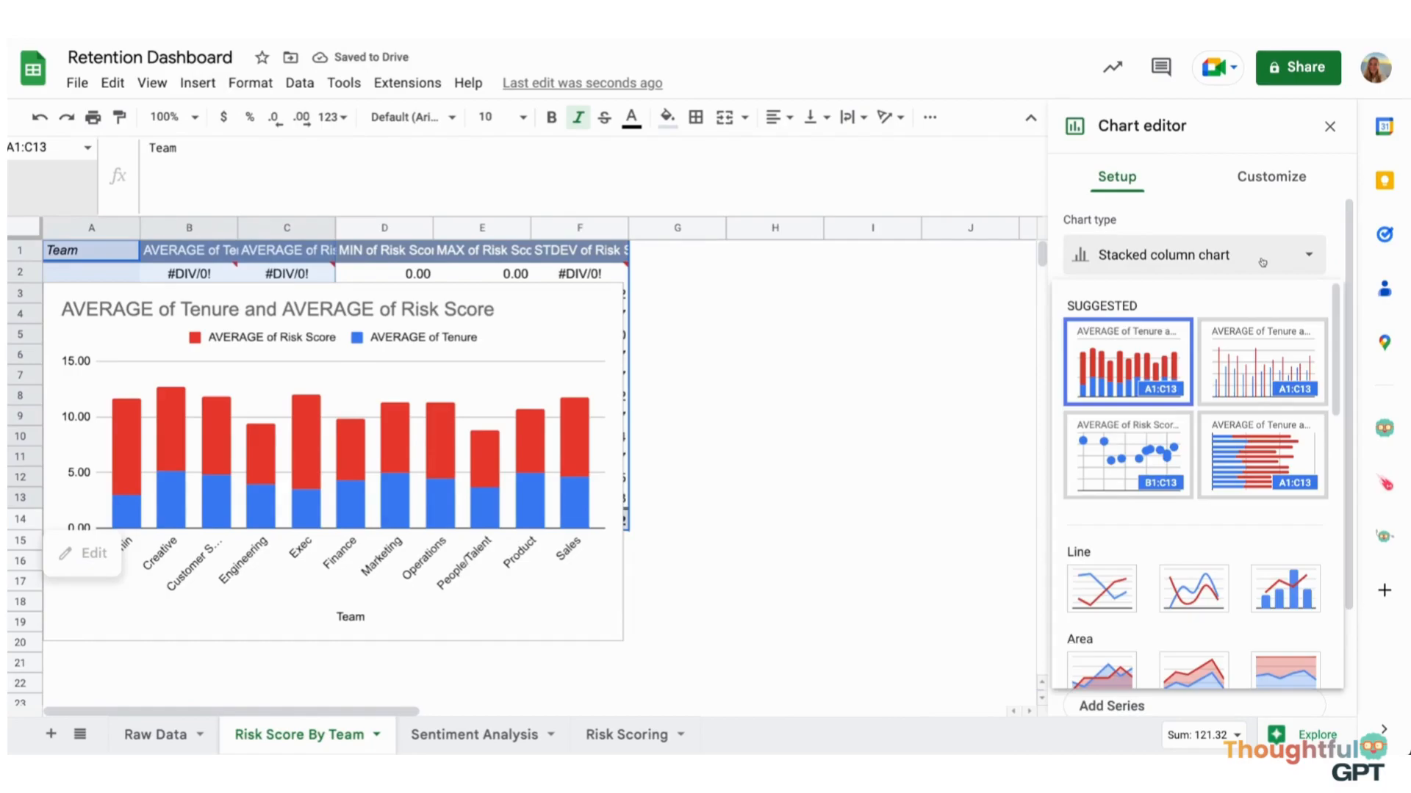
click(1261, 360)
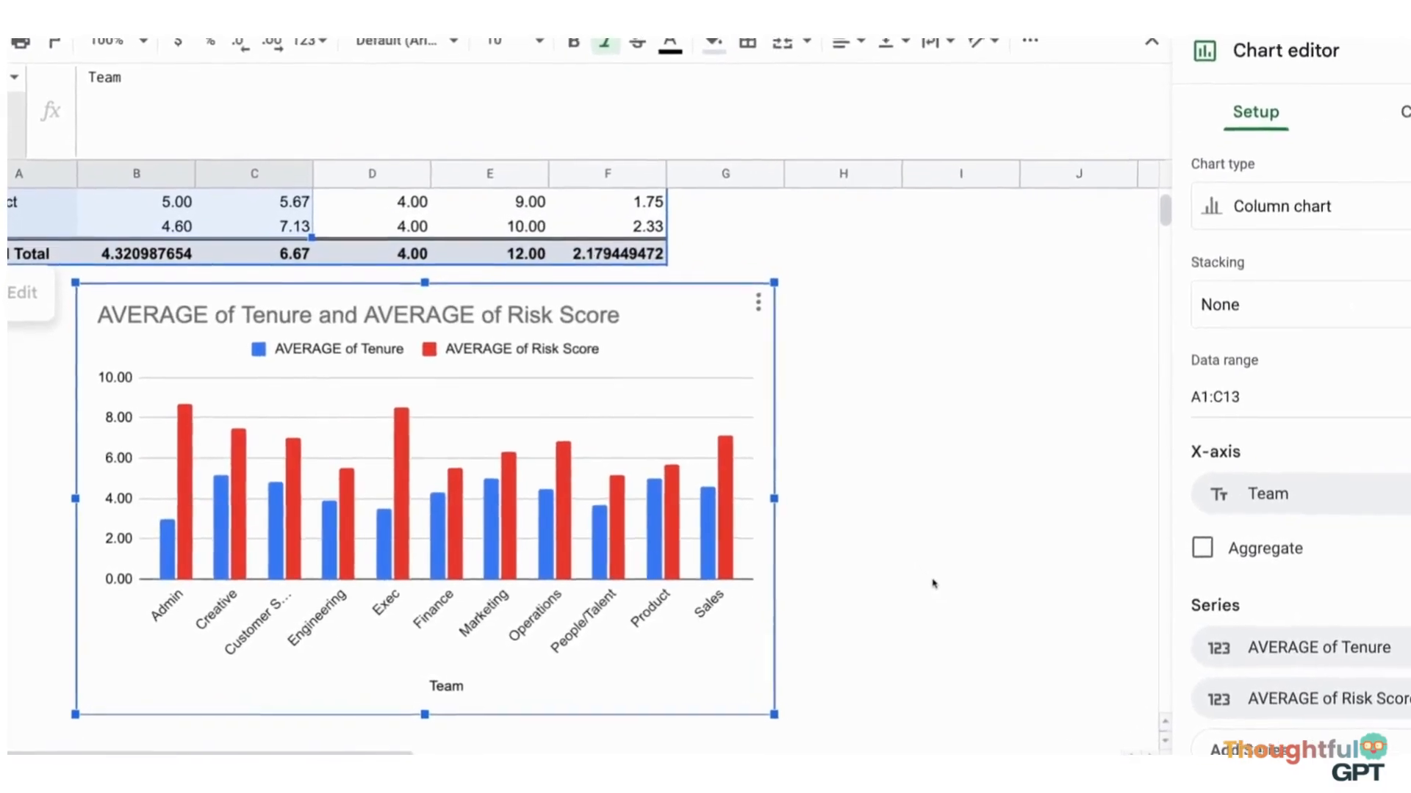